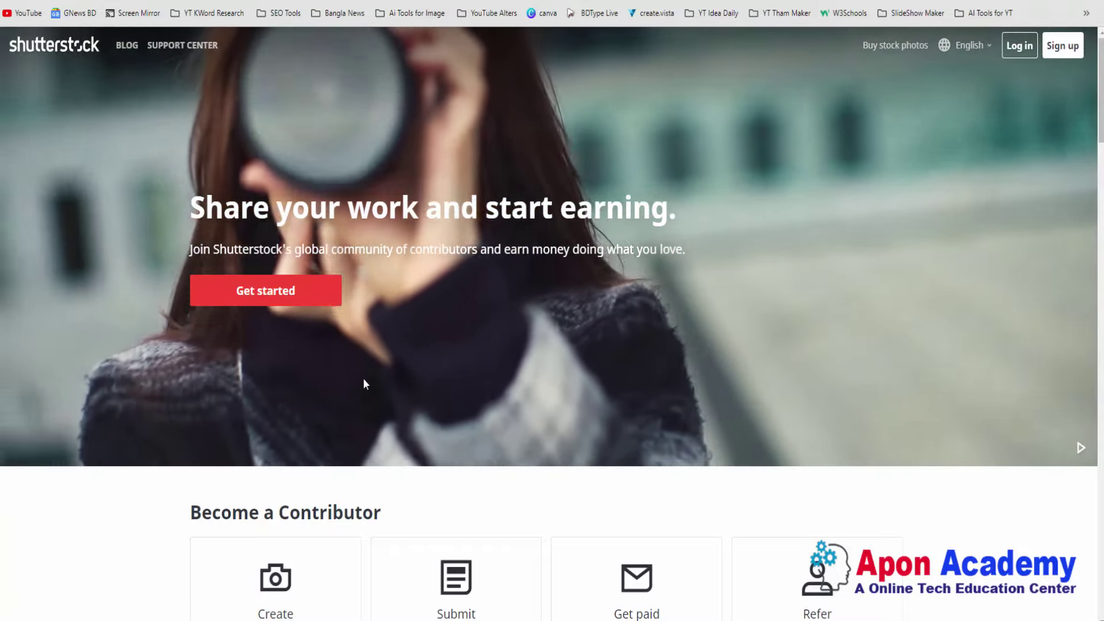
pyautogui.scroll(-10, 522, 395)
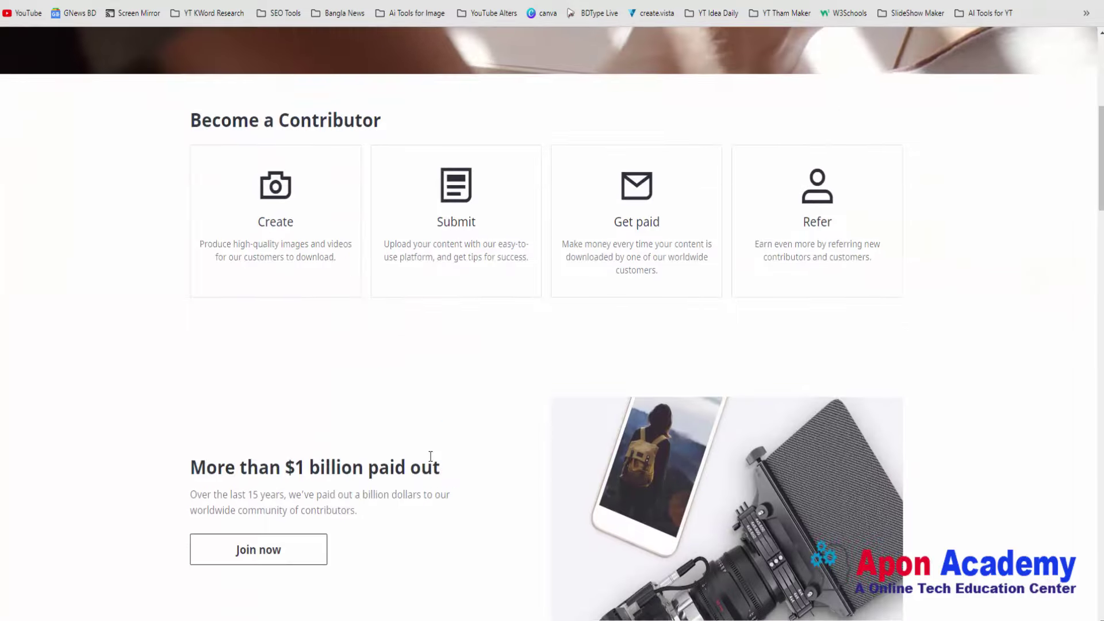
pyautogui.scroll(-5, 433, 456)
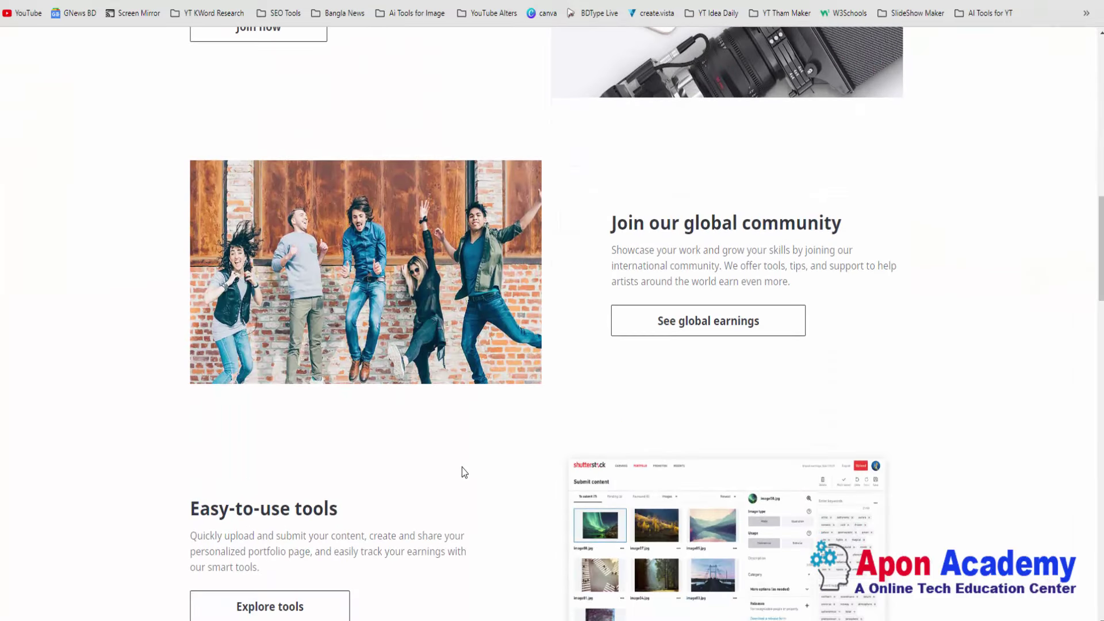
pyautogui.scroll(15, 464, 472)
pyautogui.scroll(-5, 414, 454)
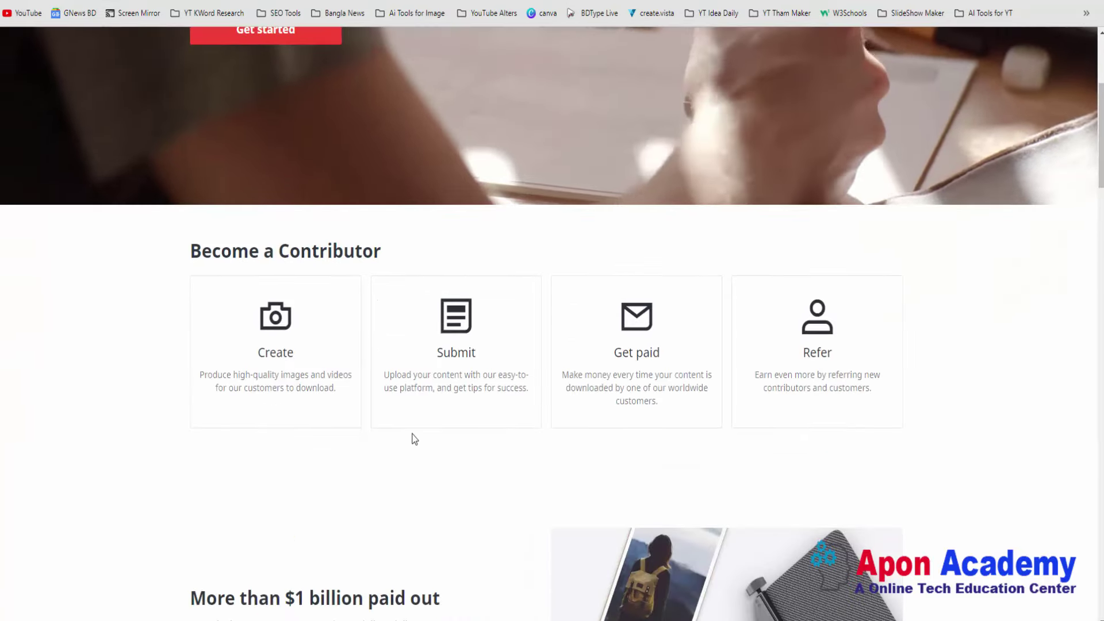
pyautogui.scroll(-3, 324, 422)
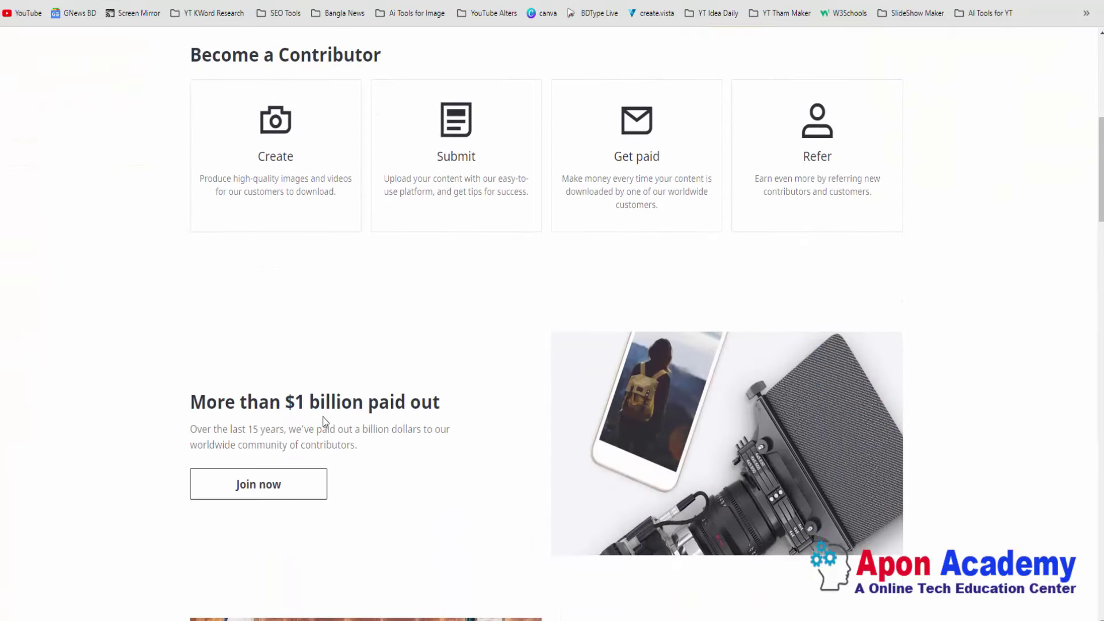
pyautogui.scroll(1, 400, 353)
pyautogui.scroll(-1, 399, 354)
pyautogui.scroll(1, 457, 339)
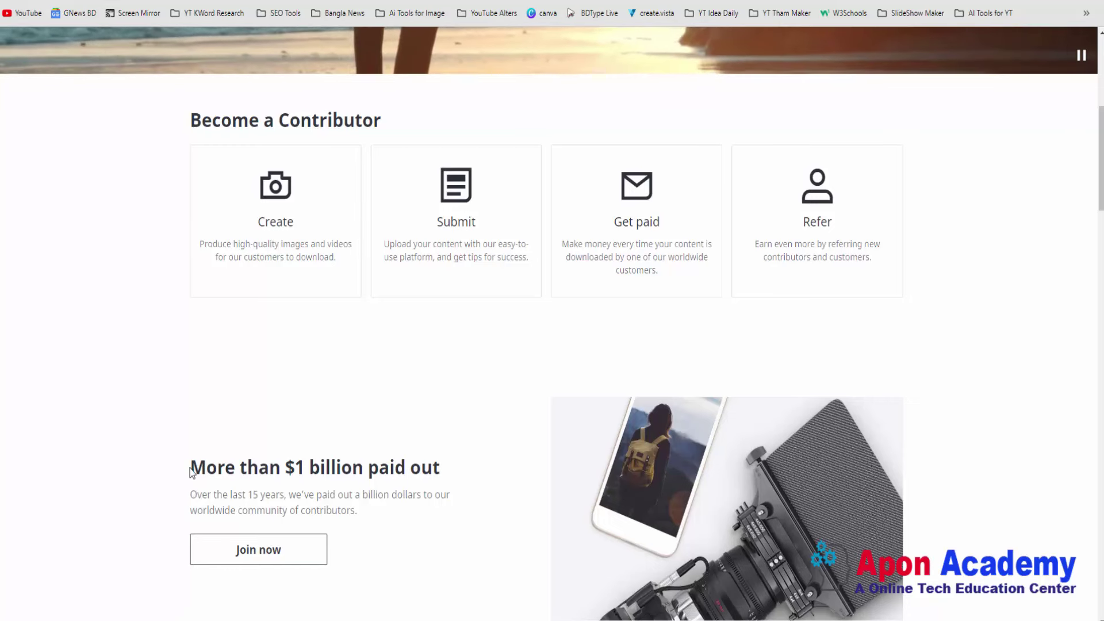
pyautogui.moveTo(191, 470); pyautogui.dragTo(451, 475)
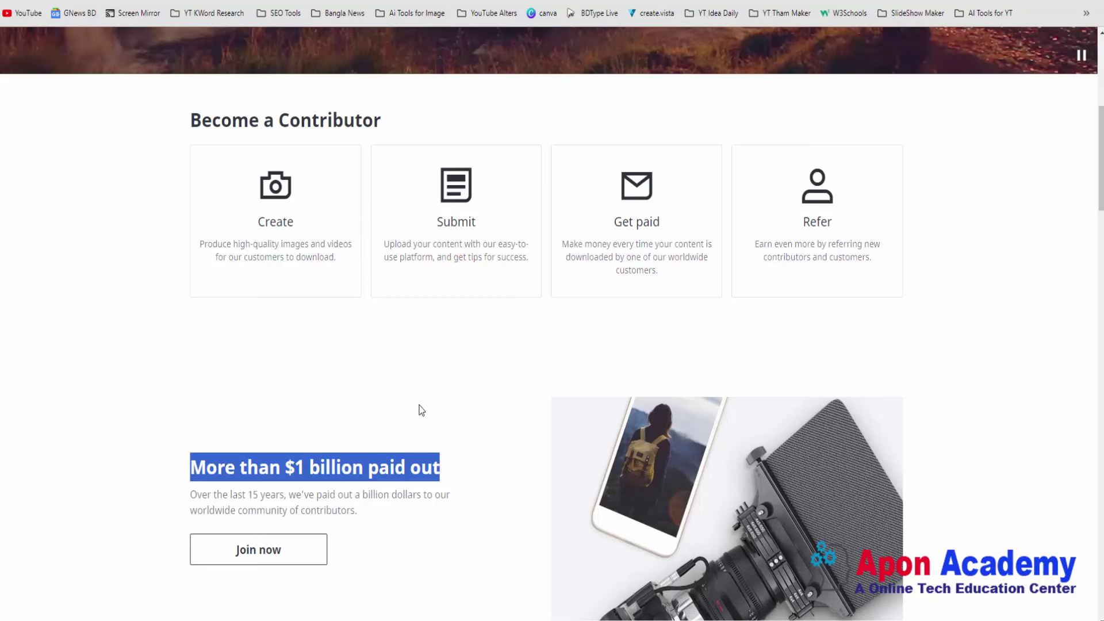
pyautogui.scroll(1, 298, 385)
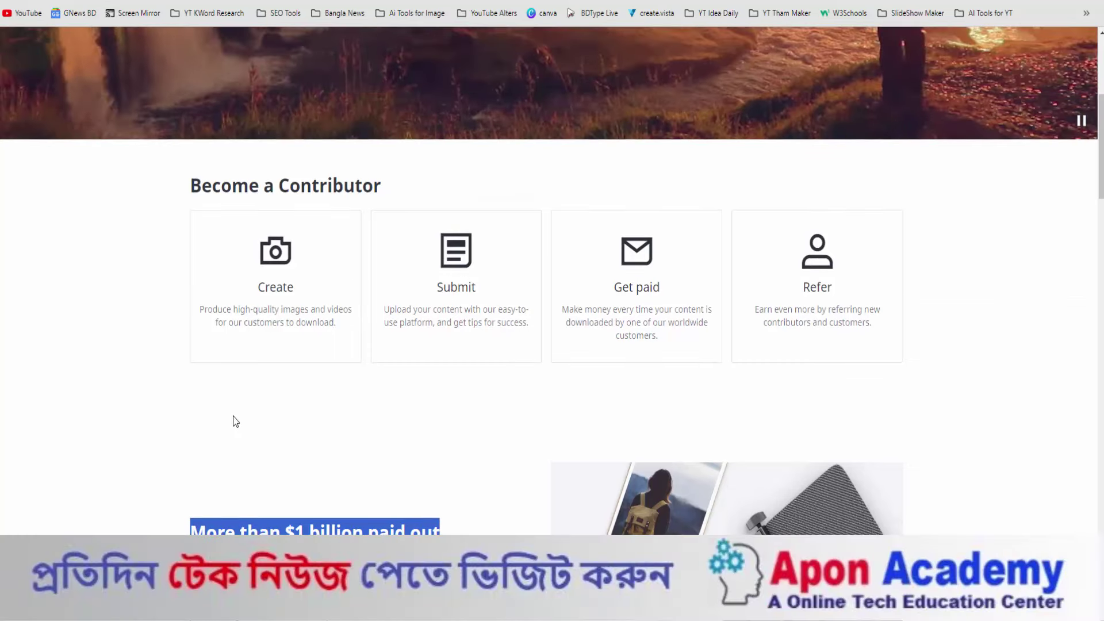
pyautogui.scroll(5, 234, 430)
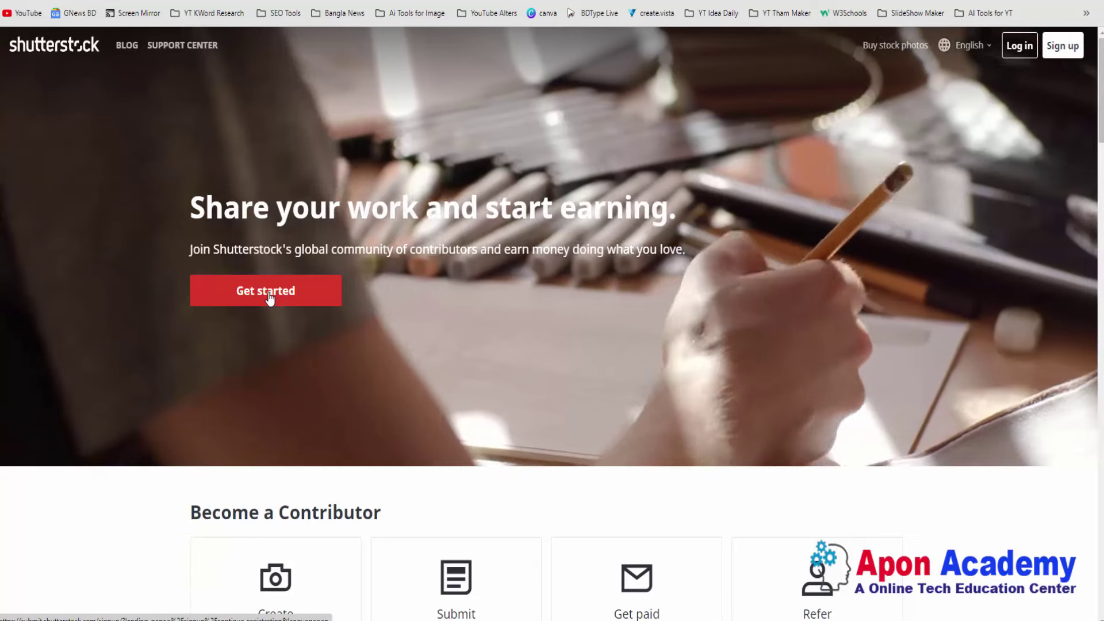
# Start a new contributor account, entering the user's full name and reusing it as the display name.
pyautogui.click(271, 295)
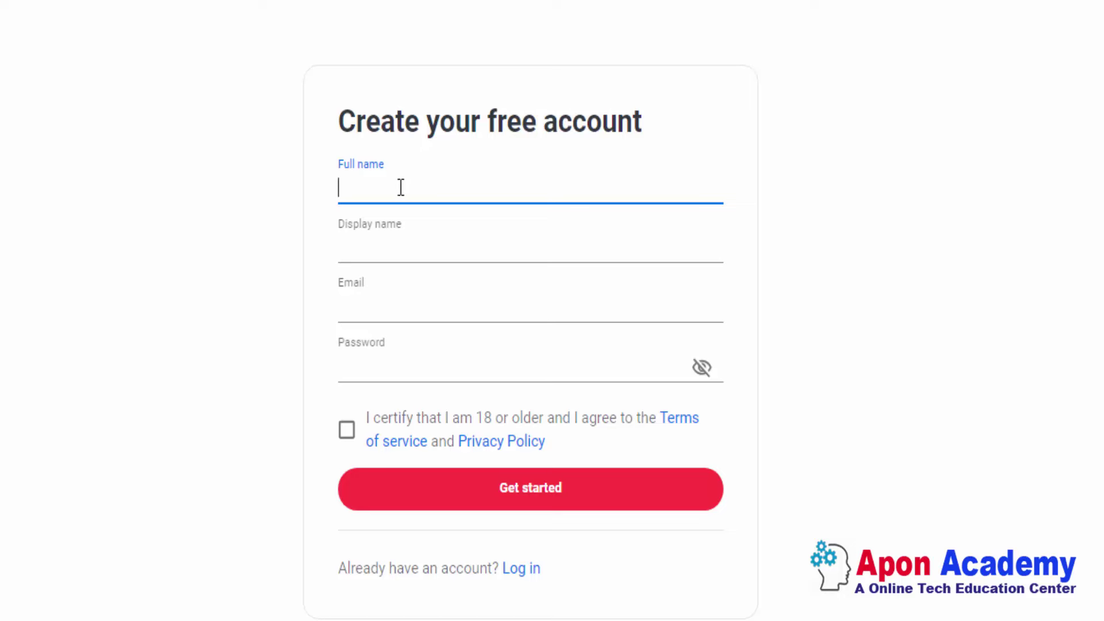
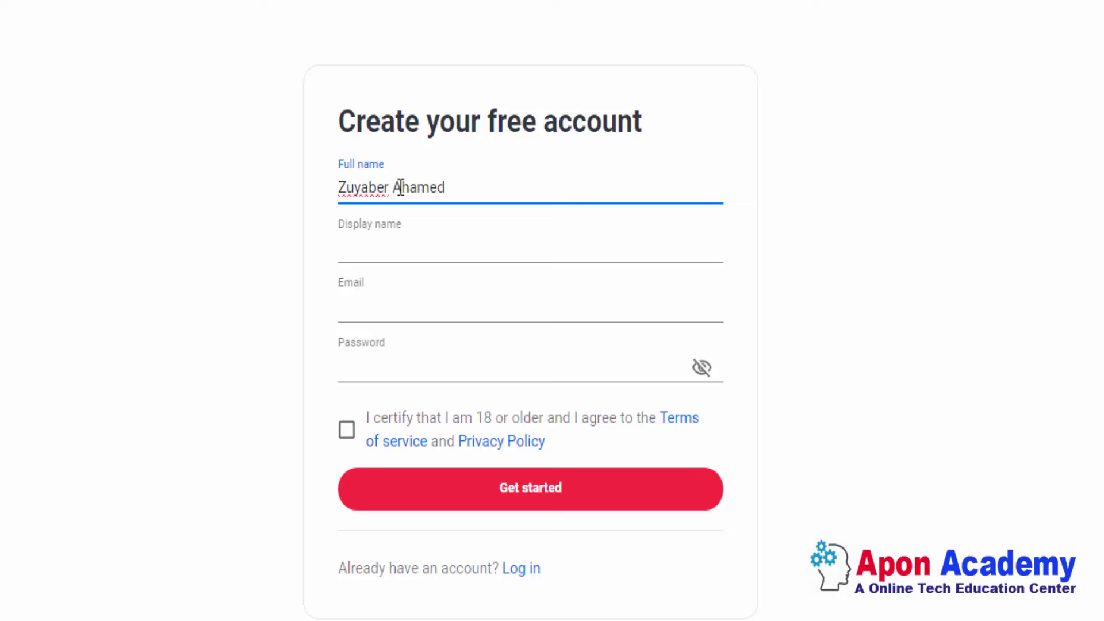
pyautogui.click(422, 251)
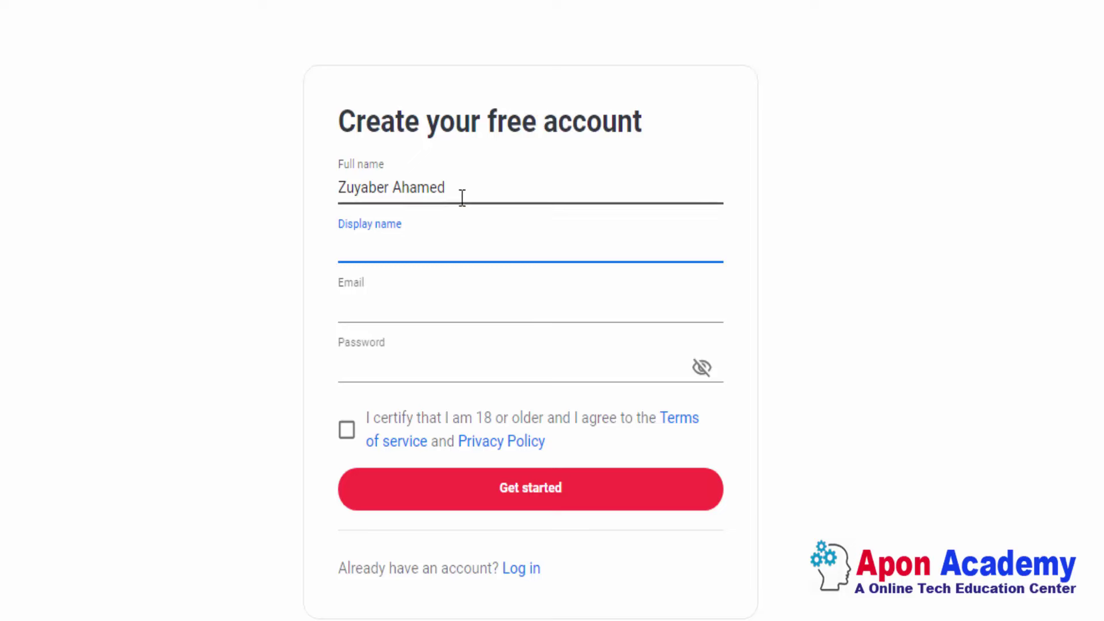
pyautogui.moveTo(461, 197); pyautogui.dragTo(329, 216)
pyautogui.hotkey('ctrl', 'c')
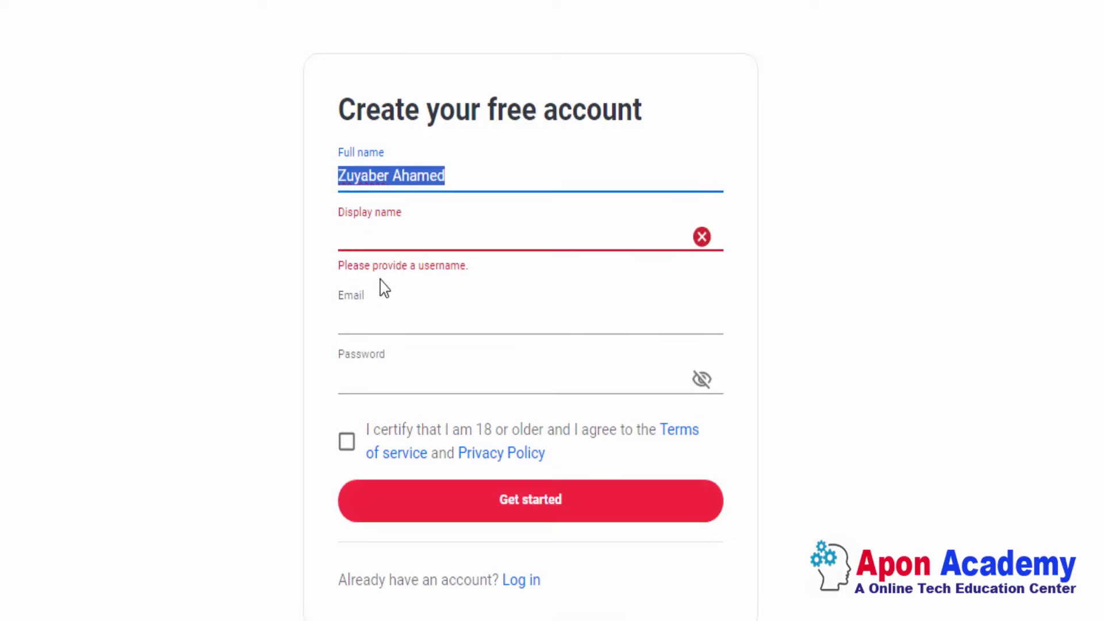
pyautogui.click(404, 240)
pyautogui.hotkey('ctrl', 'v')
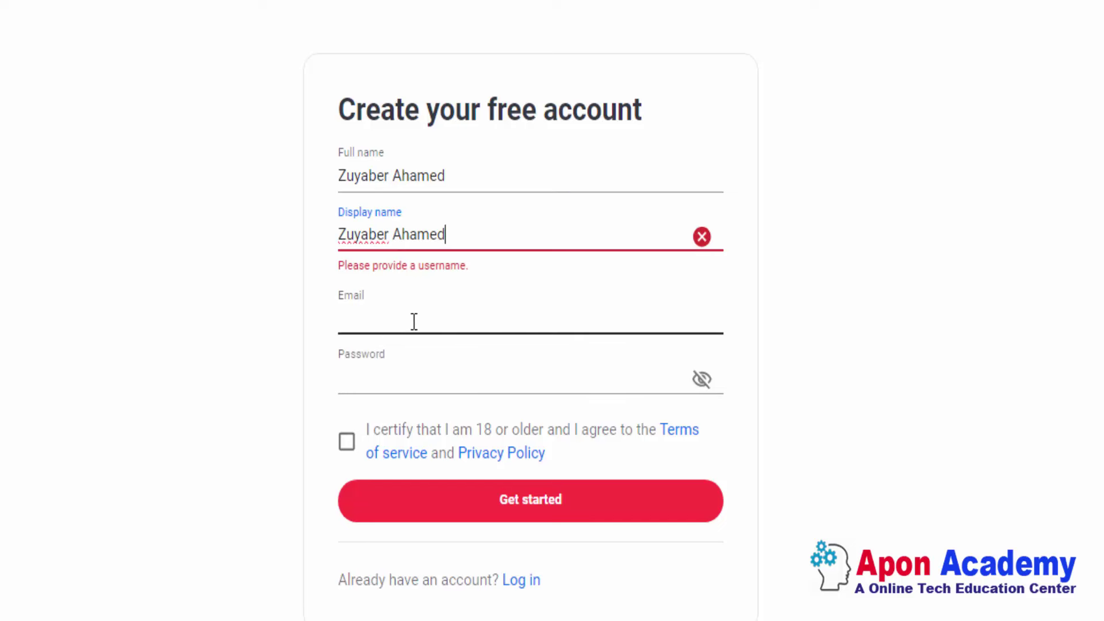
# Copy the temporary email address from TempMail for the email field.
pyautogui.click(412, 320)
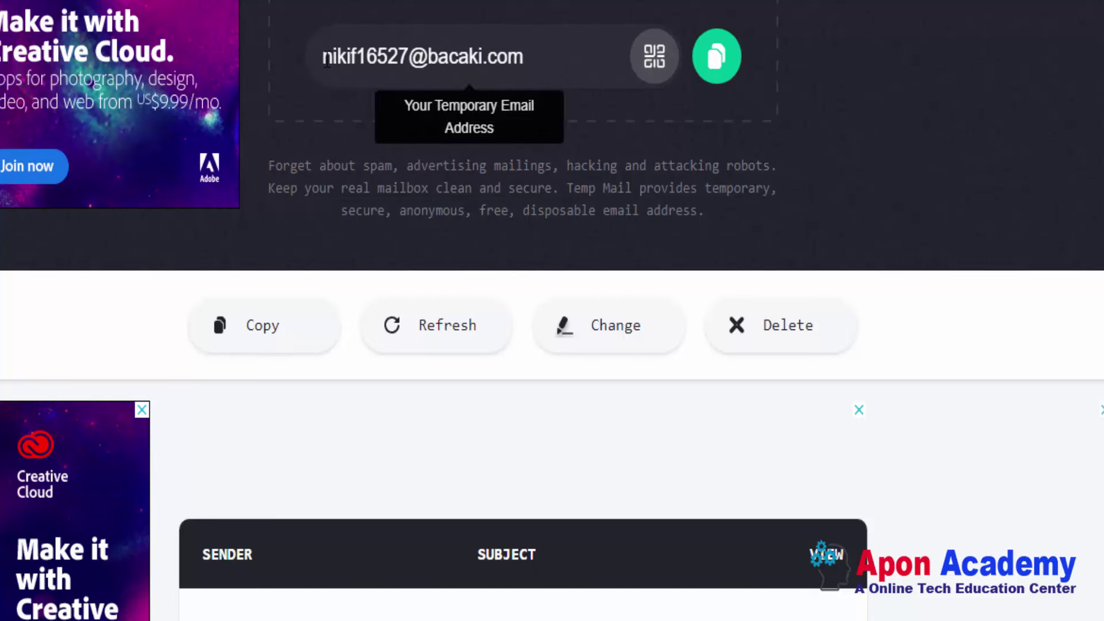
pyautogui.moveTo(326, 62); pyautogui.dragTo(530, 58)
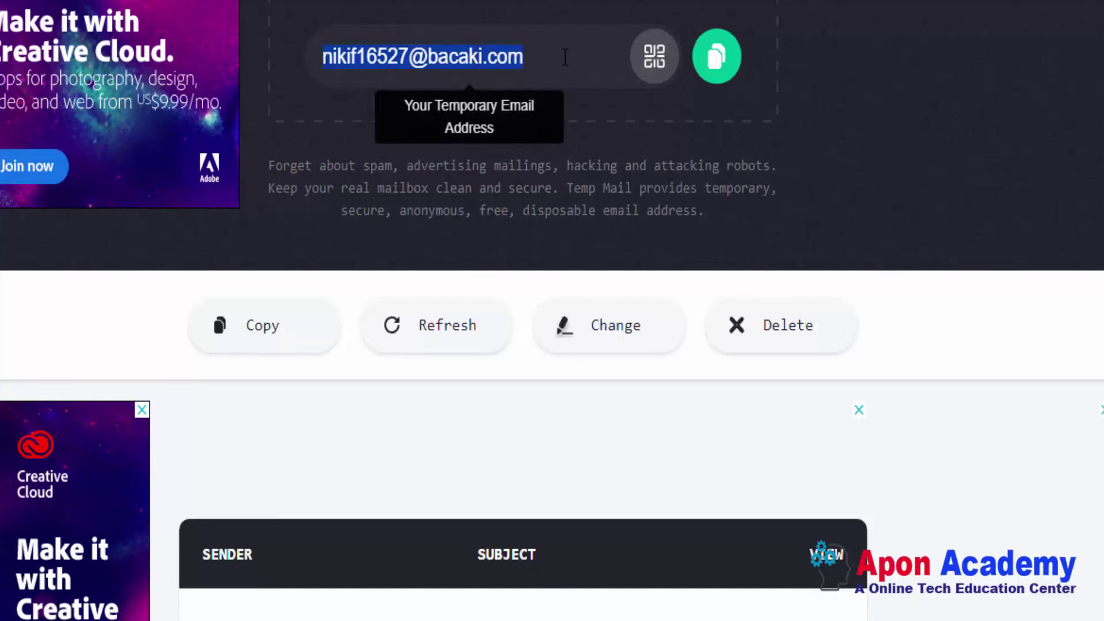
pyautogui.click(717, 56)
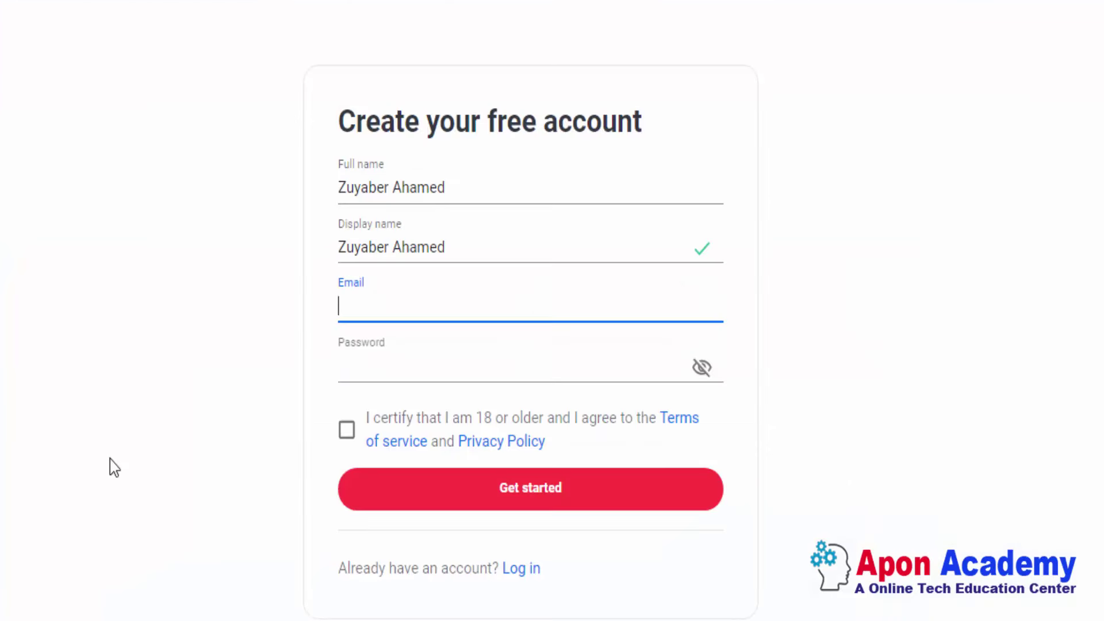
# Paste the temporary email, enter the account password, certify 18+ with terms accepted, and submit.
pyautogui.hotkey('ctrl', 'v')
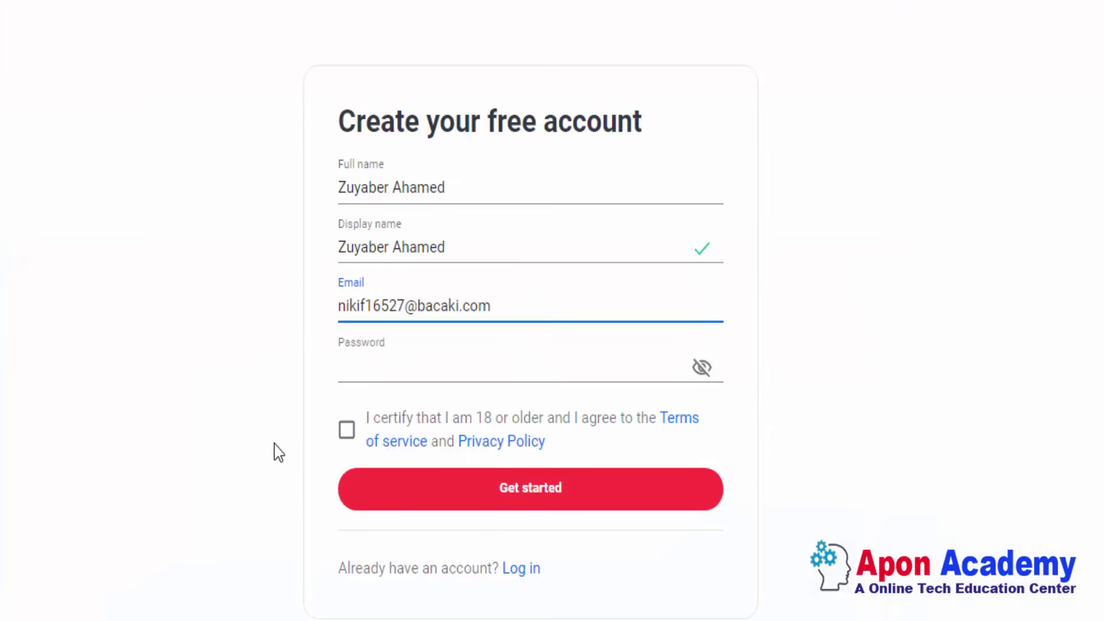
pyautogui.click(390, 367)
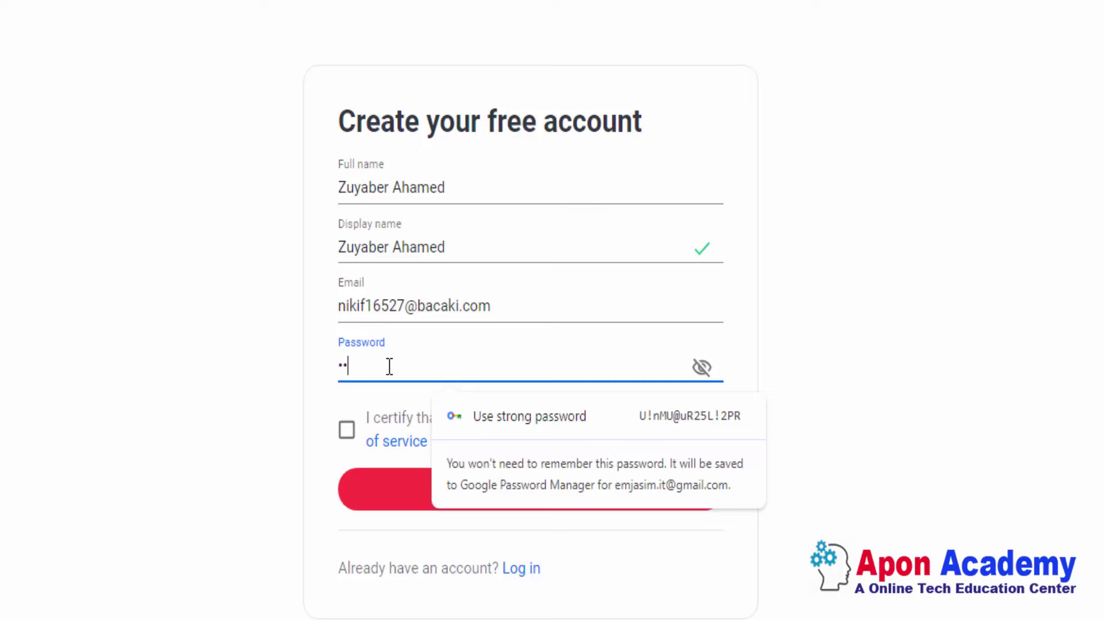
pyautogui.write('******')
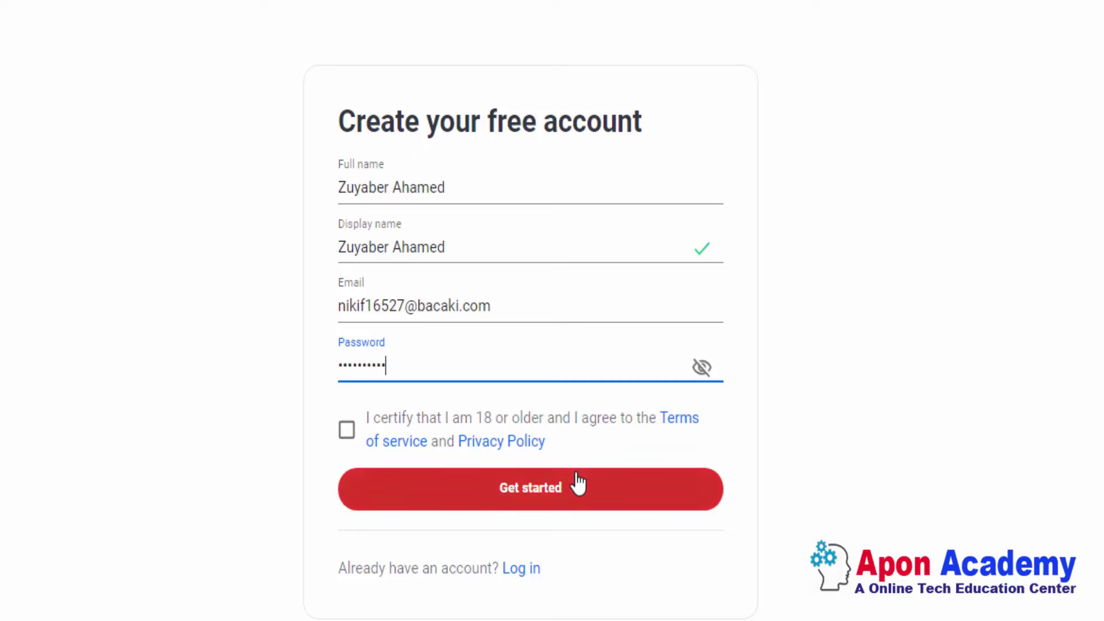
pyautogui.click(347, 433)
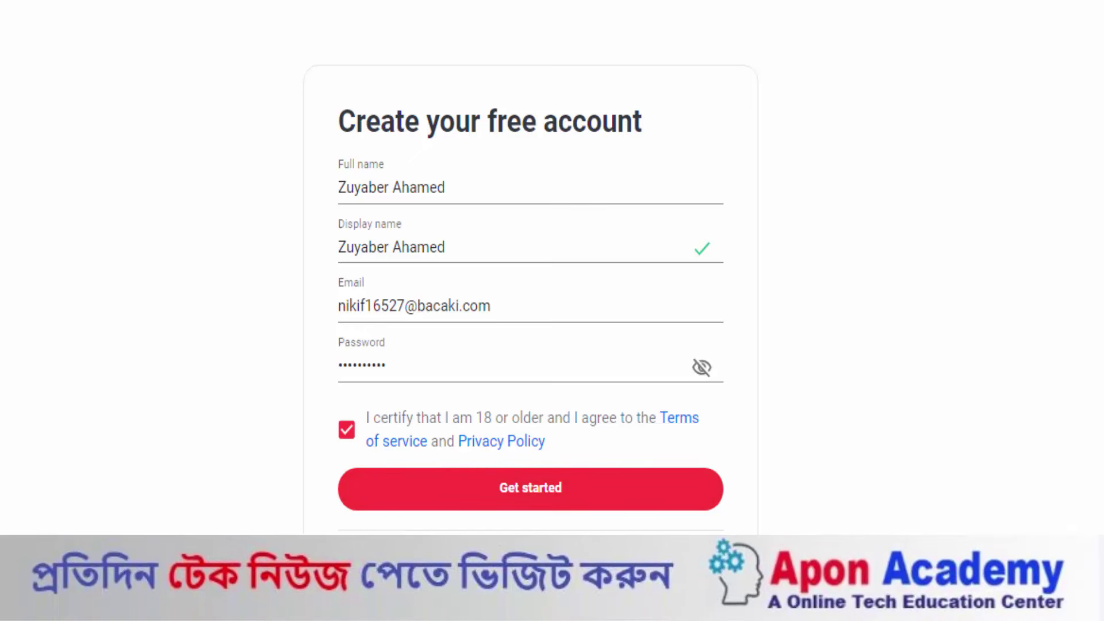
pyautogui.click(528, 495)
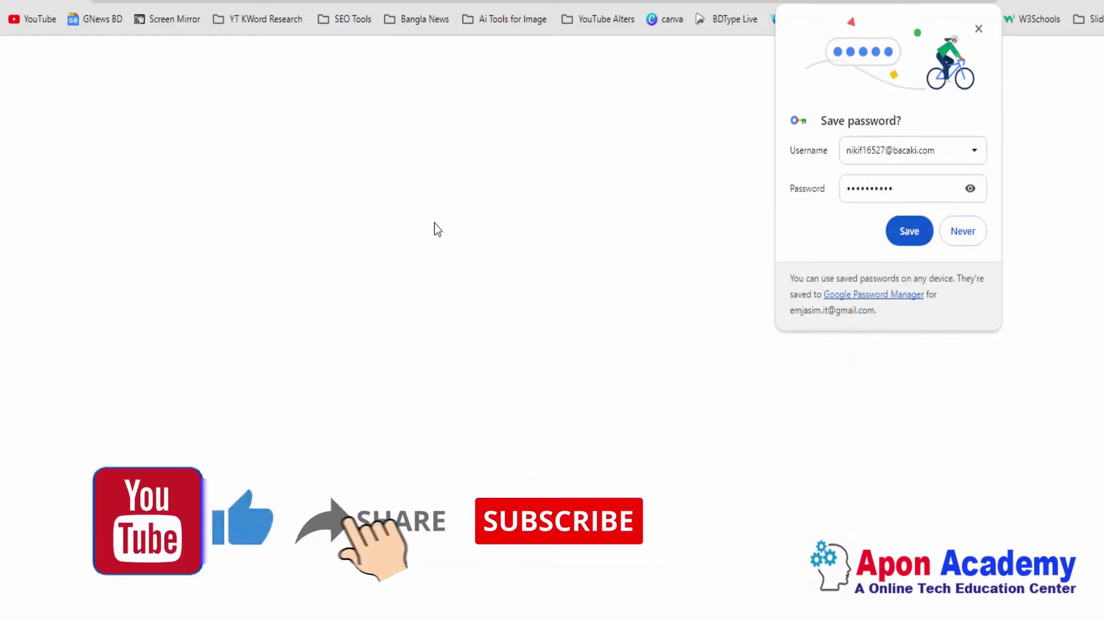
# Decline saving the password, then follow the verify link in the Shutterstock email in TempMail.
pyautogui.click(965, 232)
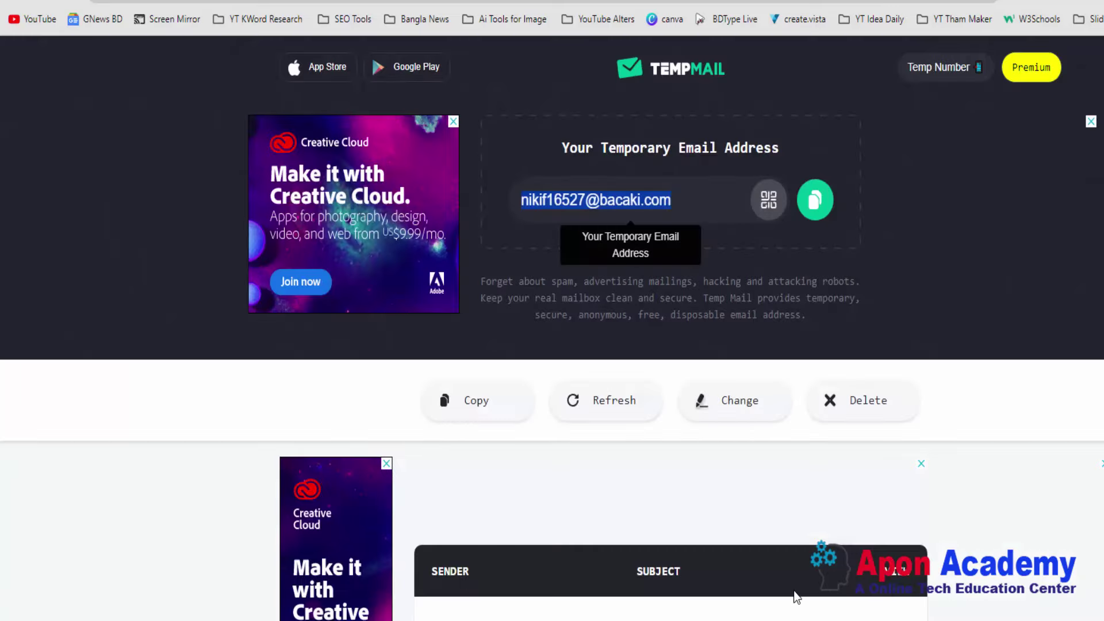
pyautogui.scroll(-3, 794, 592)
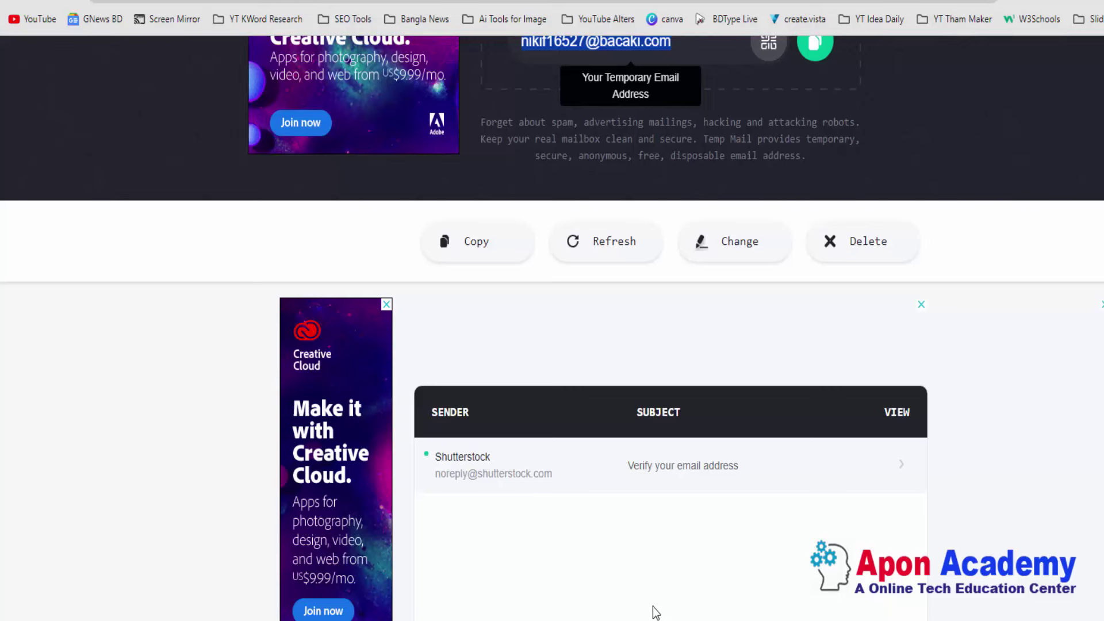
pyautogui.click(575, 474)
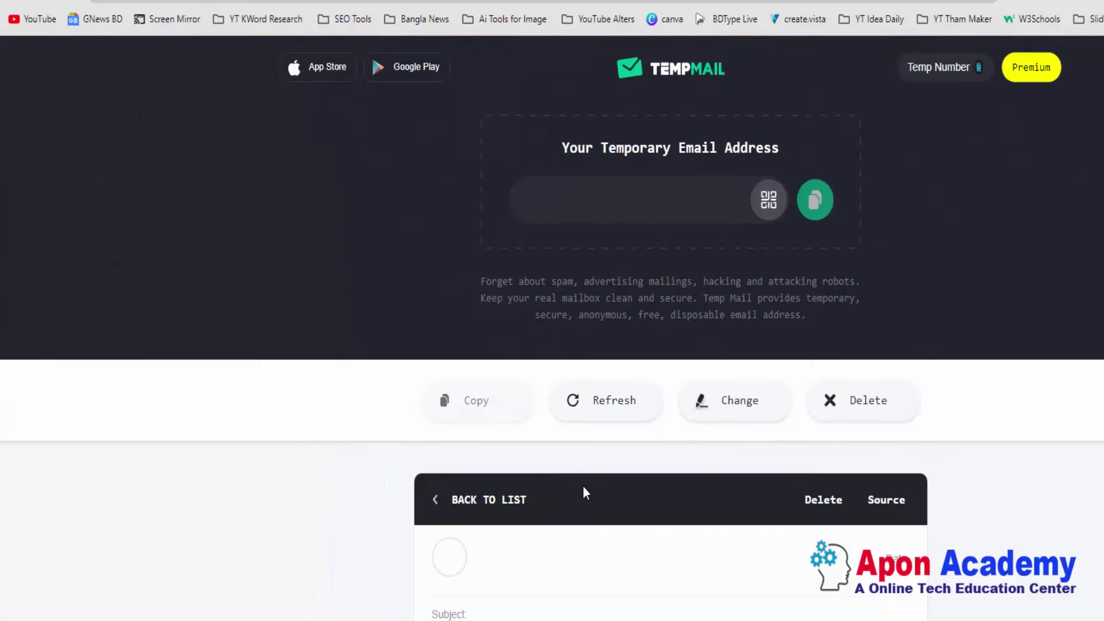
pyautogui.scroll(-3, 606, 559)
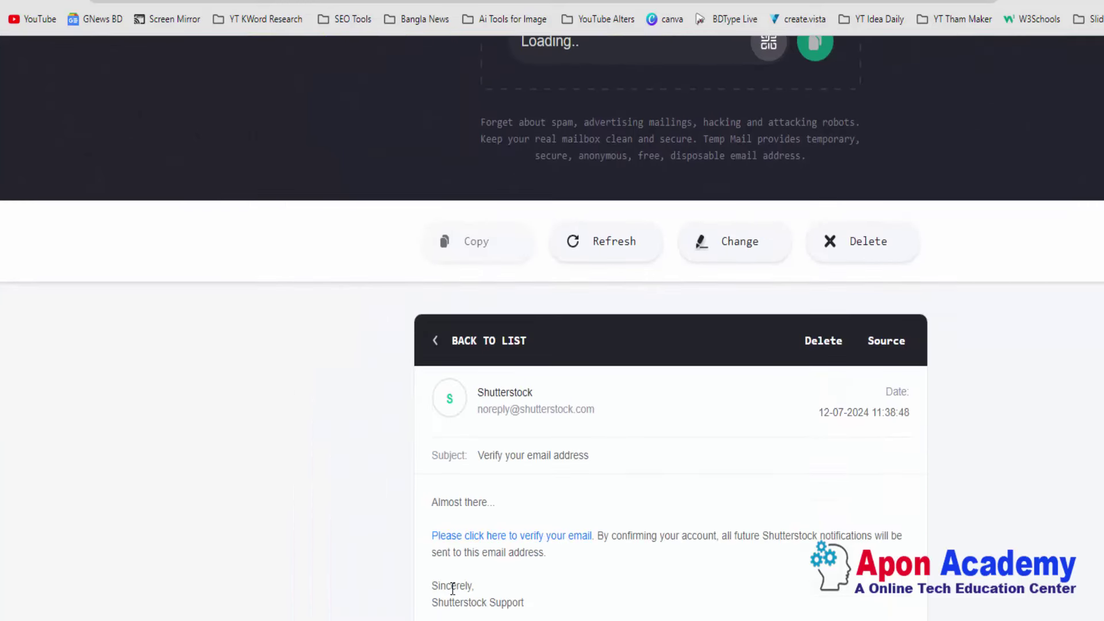
pyautogui.scroll(-3, 507, 530)
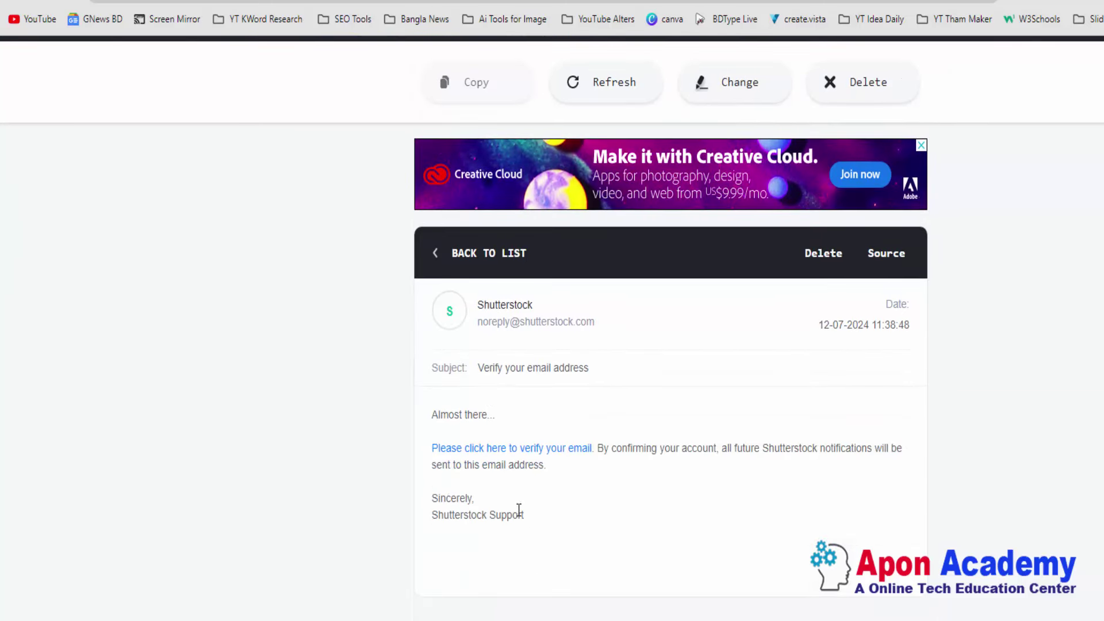
pyautogui.click(542, 452)
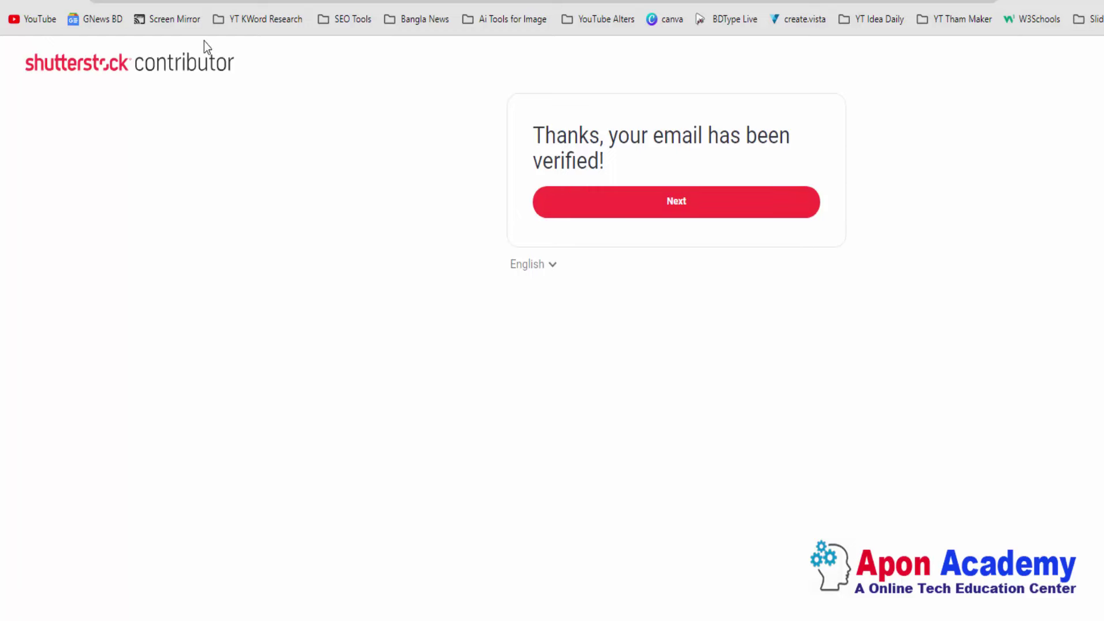
# Continue past the email-verified confirmation to the address page.
pyautogui.click(685, 208)
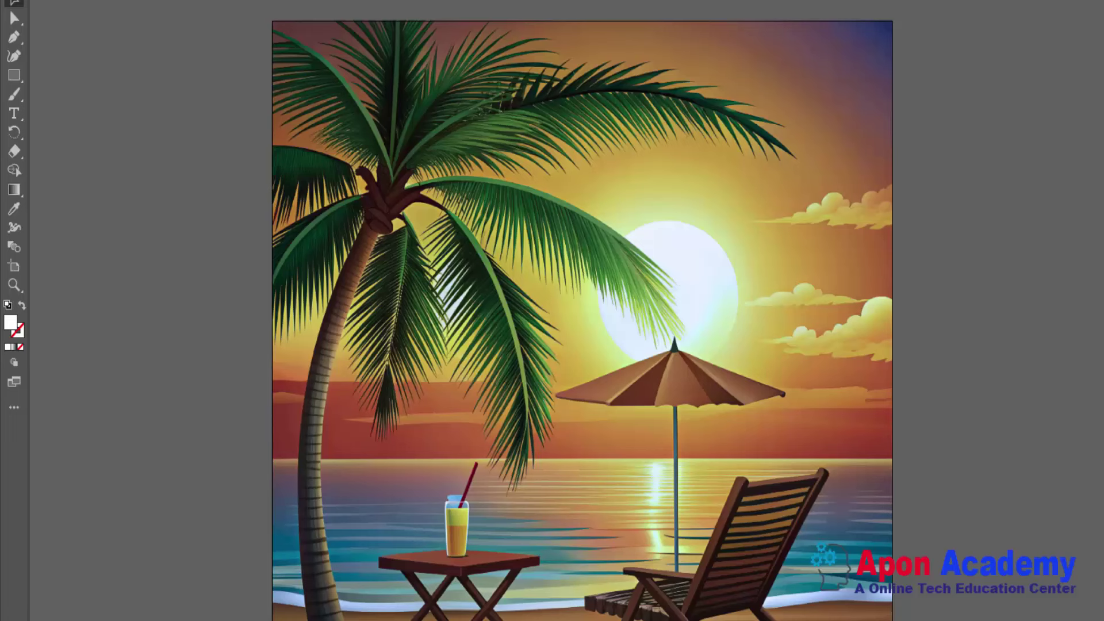
# Deselect the placed beach sunset image with Ctrl+Shift+A.
pyautogui.hotkey('ctrl', 'shift', 'a')
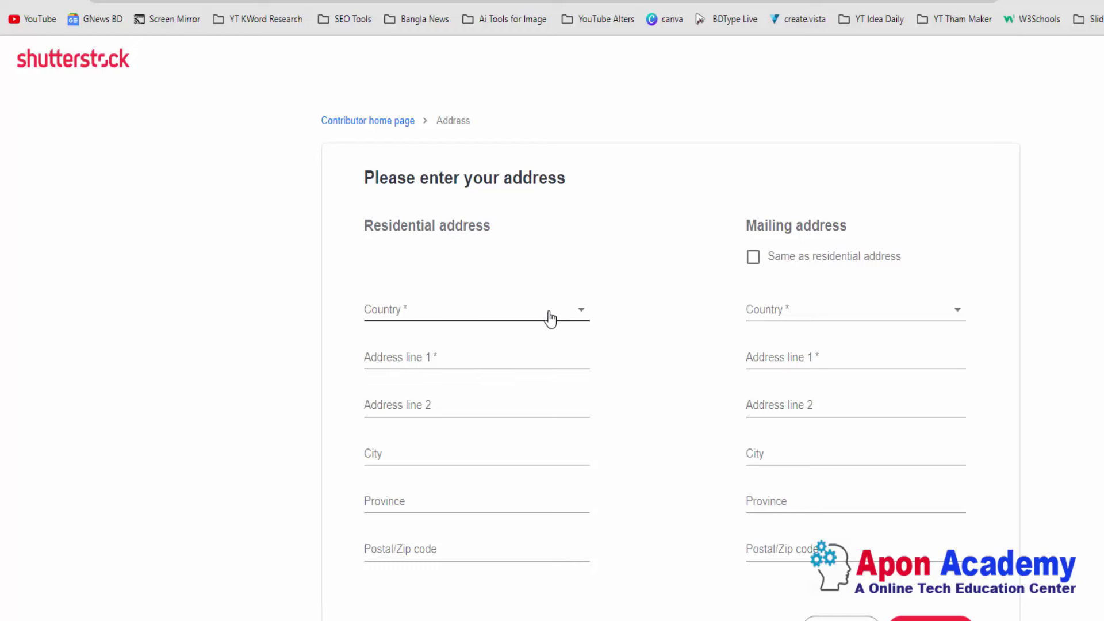
# Set the residential address country to Bangladesh.
pyautogui.click(581, 316)
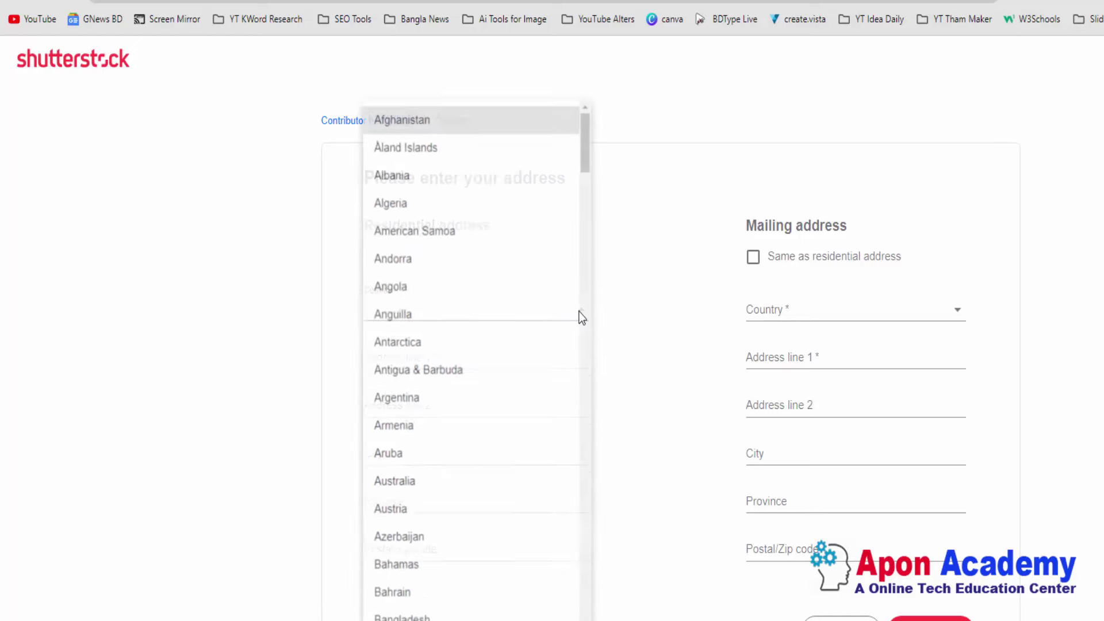
pyautogui.click(423, 617)
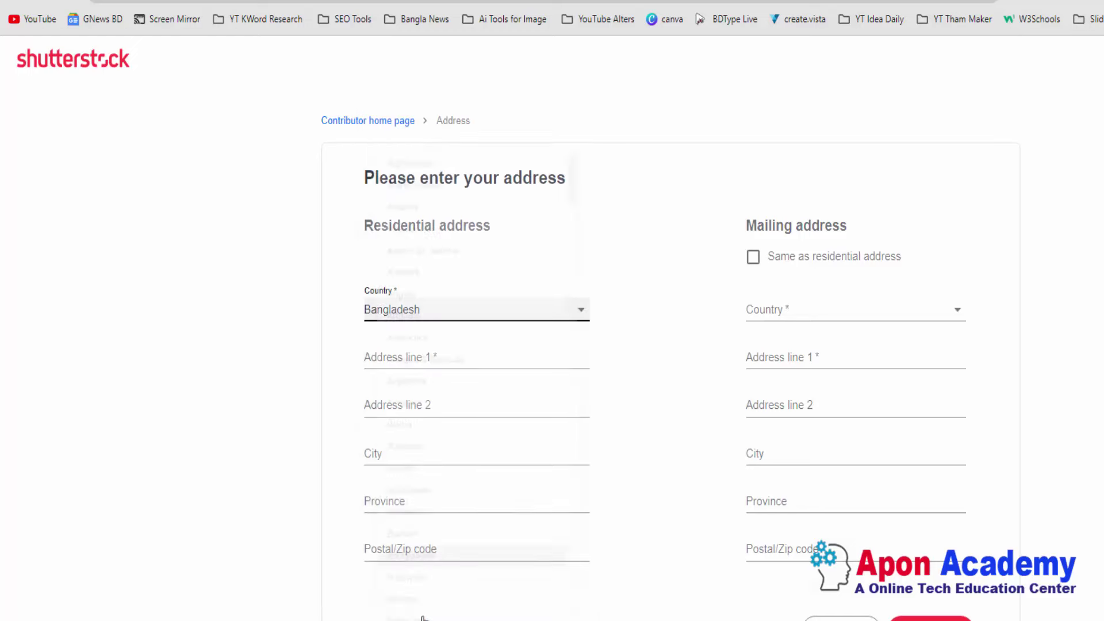
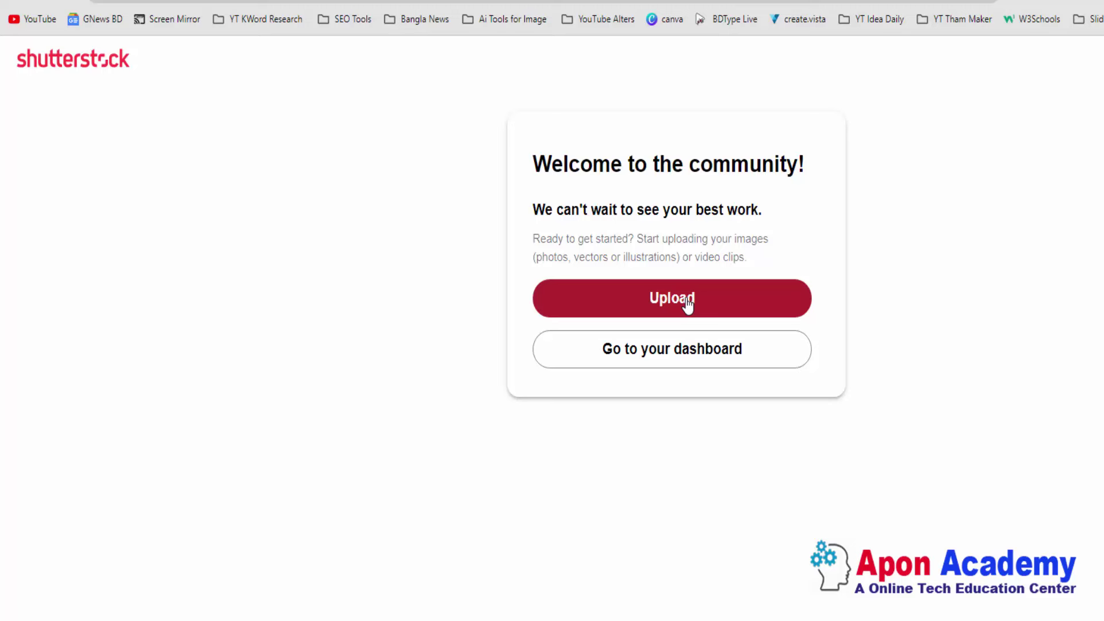
# Open the contributor dashboard, review portfolio status and earnings, and reload the Home page.
pyautogui.click(682, 354)
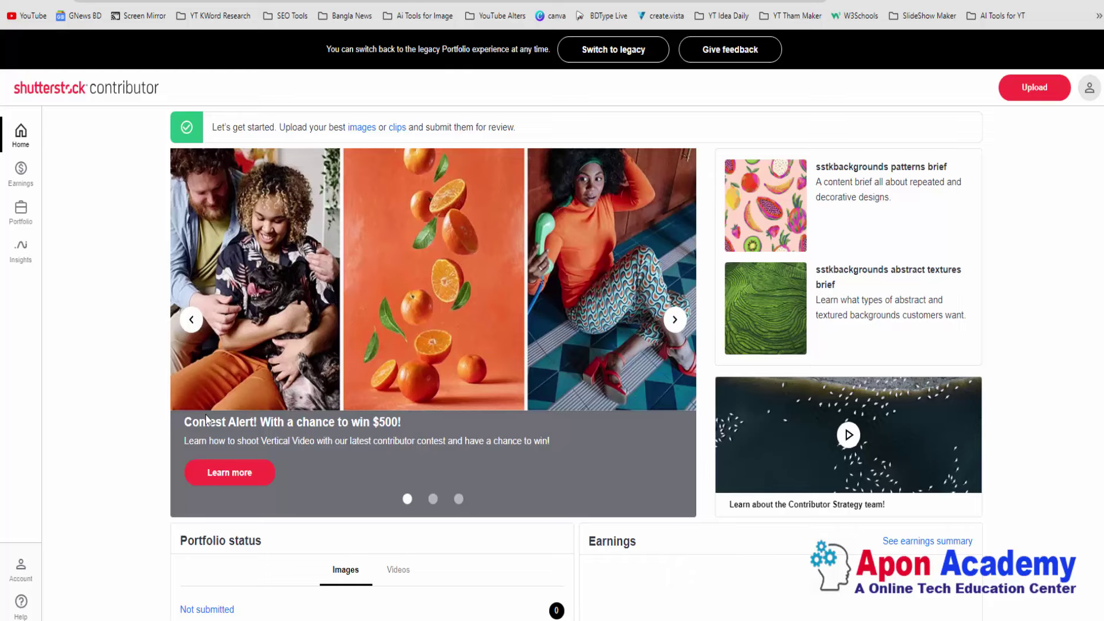
pyautogui.scroll(-2, 212, 402)
pyautogui.scroll(-2, 212, 403)
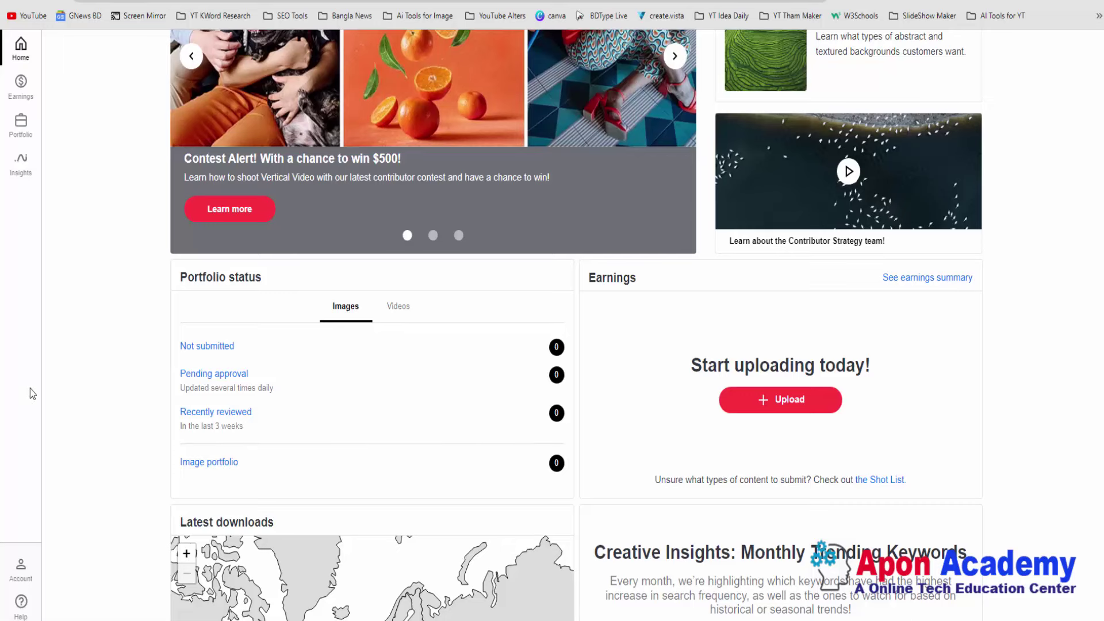
pyautogui.scroll(3, 118, 392)
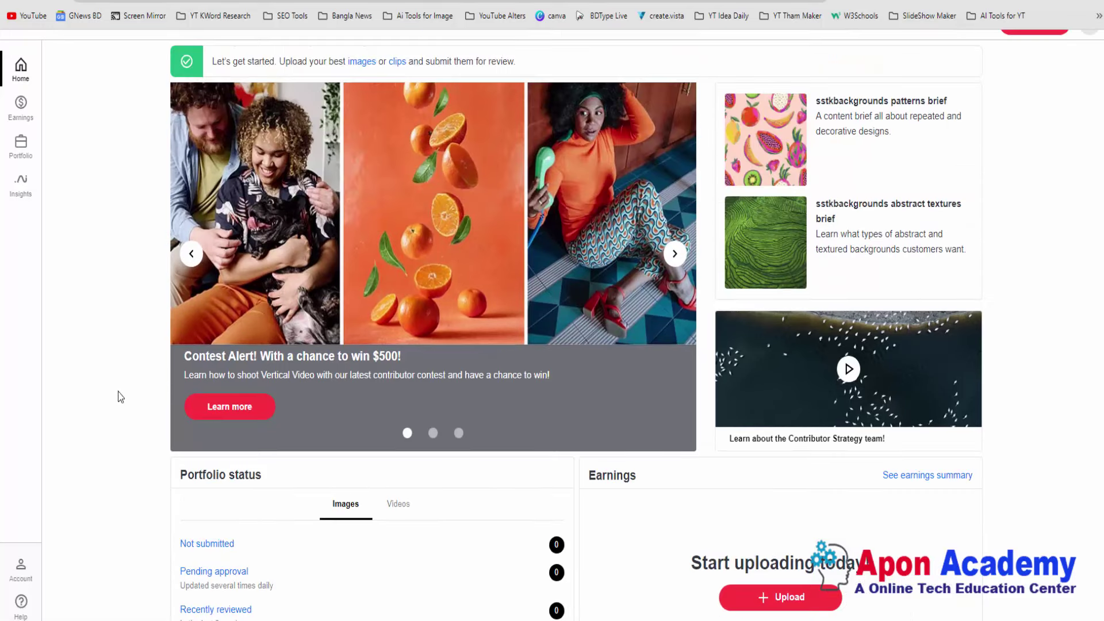
pyautogui.click(22, 71)
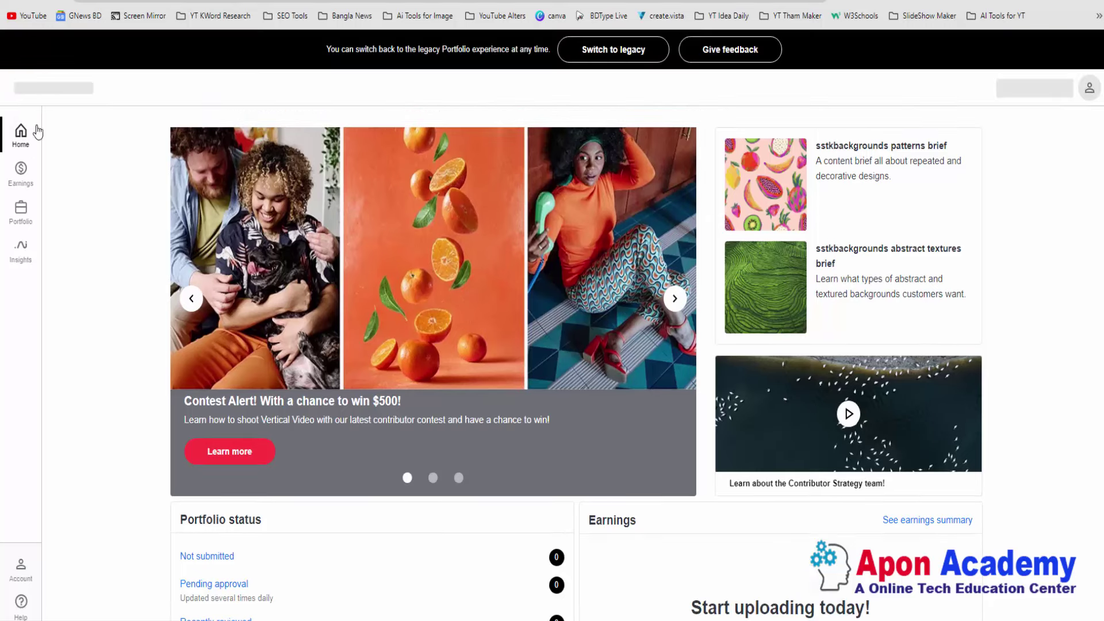
# Show the Earnings summary and highlight the $0.00 totals with 0 downloads and referrals.
pyautogui.click(21, 177)
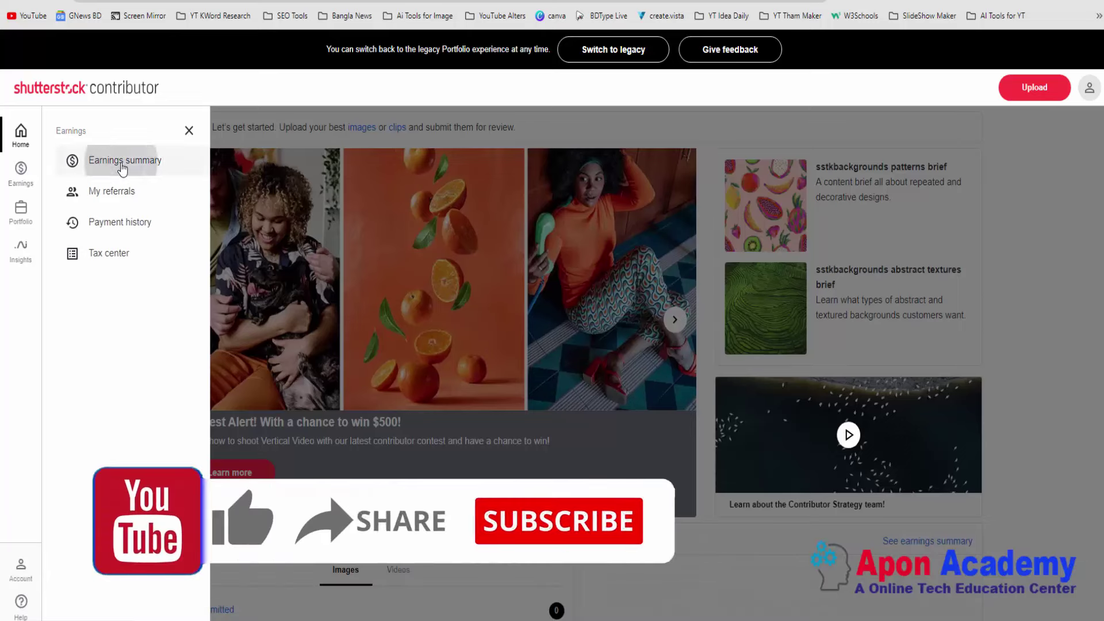
pyautogui.click(121, 163)
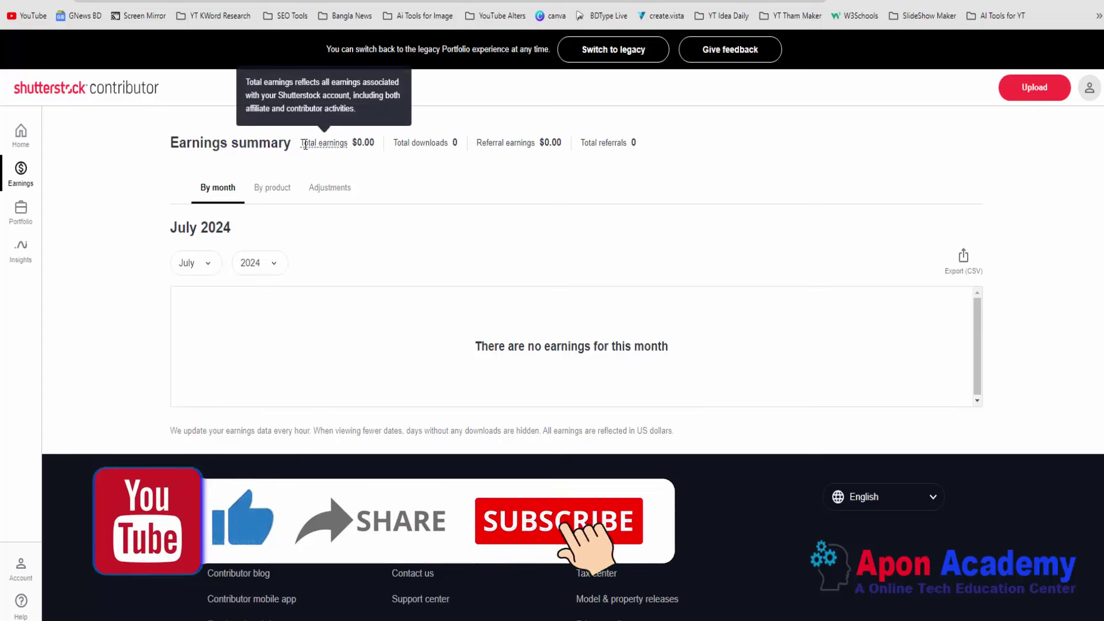
pyautogui.moveTo(301, 142); pyautogui.dragTo(636, 153)
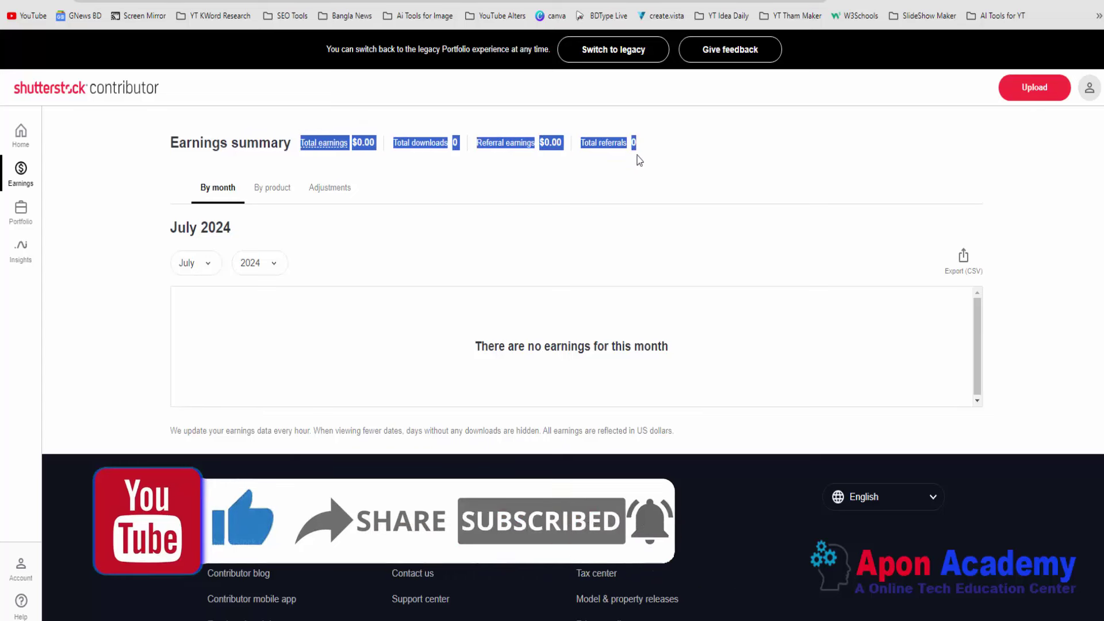
pyautogui.click(469, 182)
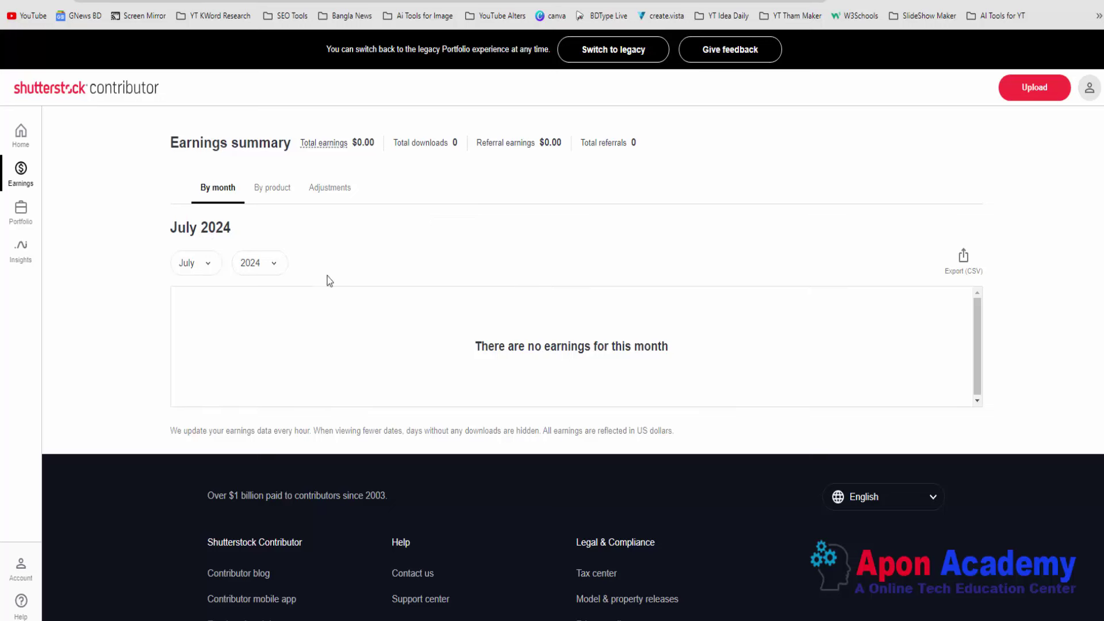
pyautogui.click(21, 174)
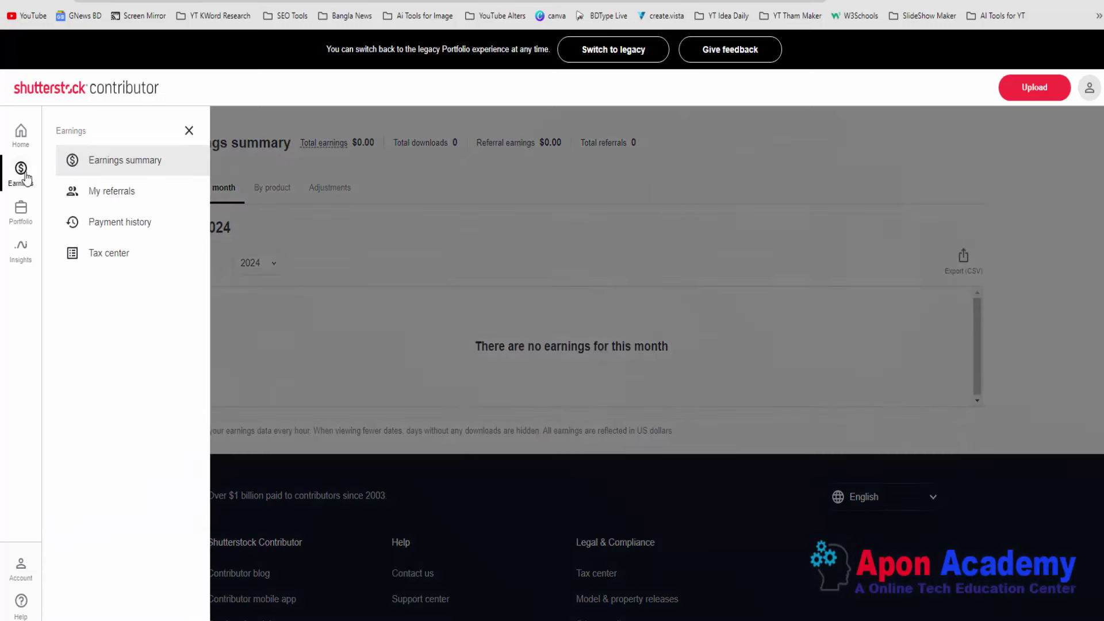
# Check My Referrals, then highlight the $25.00 PayPal and $500.00 check minimums in Payment history.
pyautogui.click(121, 193)
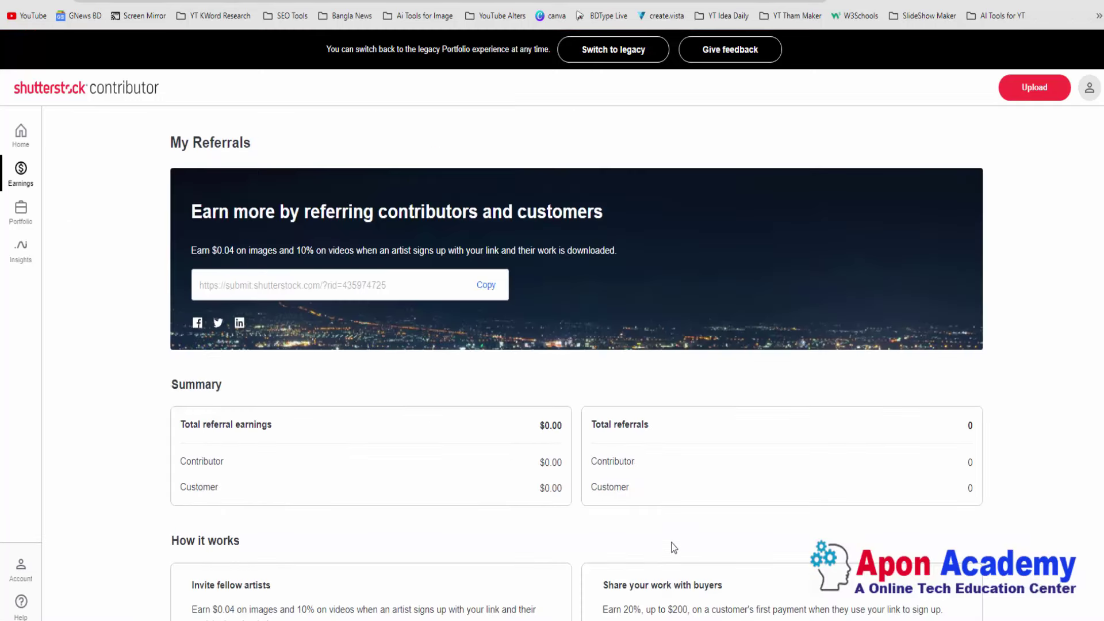
pyautogui.click(20, 173)
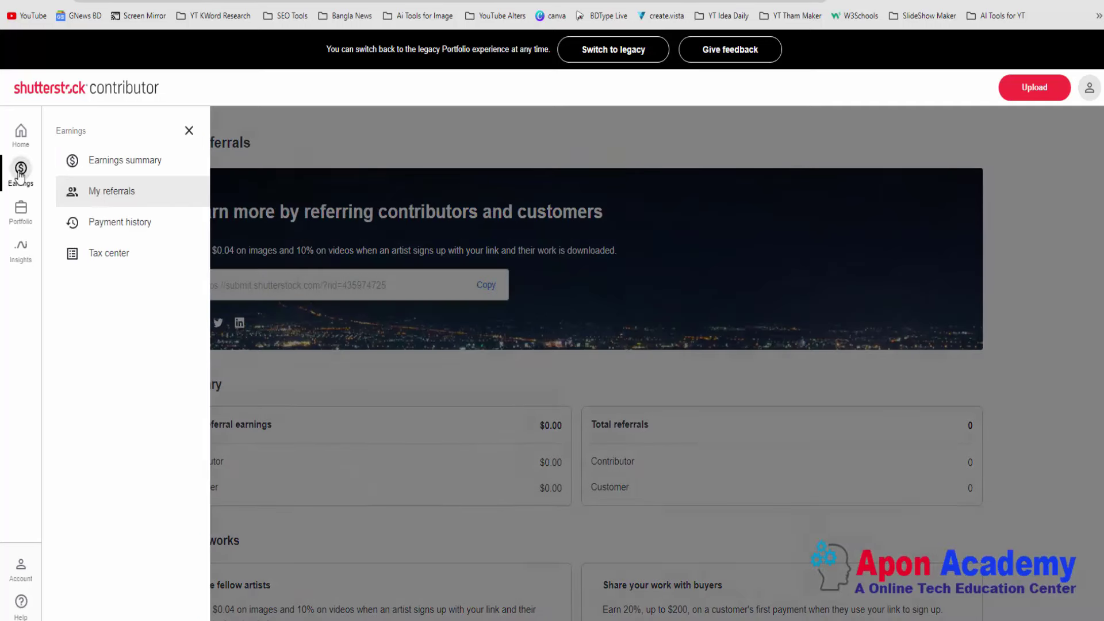
pyautogui.click(122, 225)
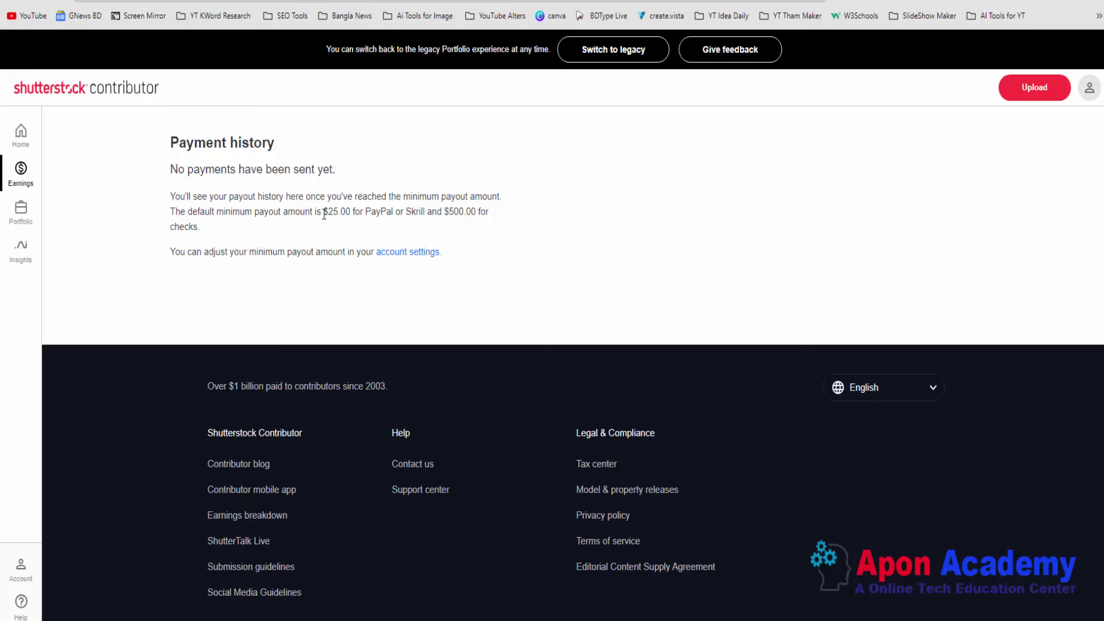
pyautogui.moveTo(325, 214); pyautogui.dragTo(357, 212)
pyautogui.click(365, 212)
pyautogui.moveTo(365, 212); pyautogui.dragTo(381, 211)
pyautogui.moveTo(446, 213); pyautogui.dragTo(503, 228)
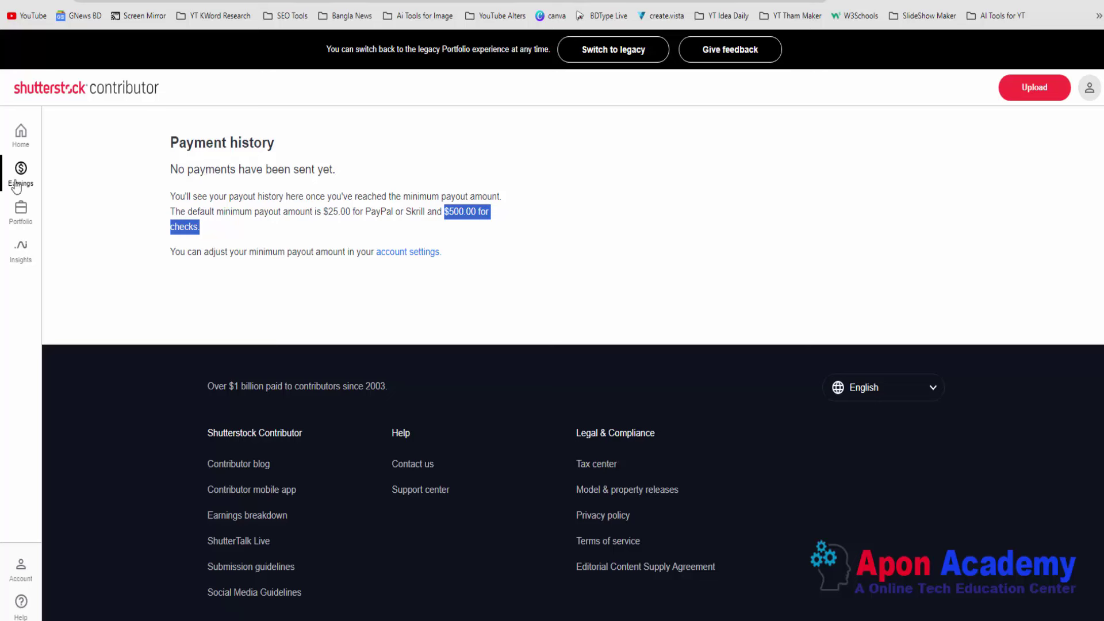
# On the Account page, list payout methods Payoneer, PayPal and Skrill under Payout information.
pyautogui.click(412, 253)
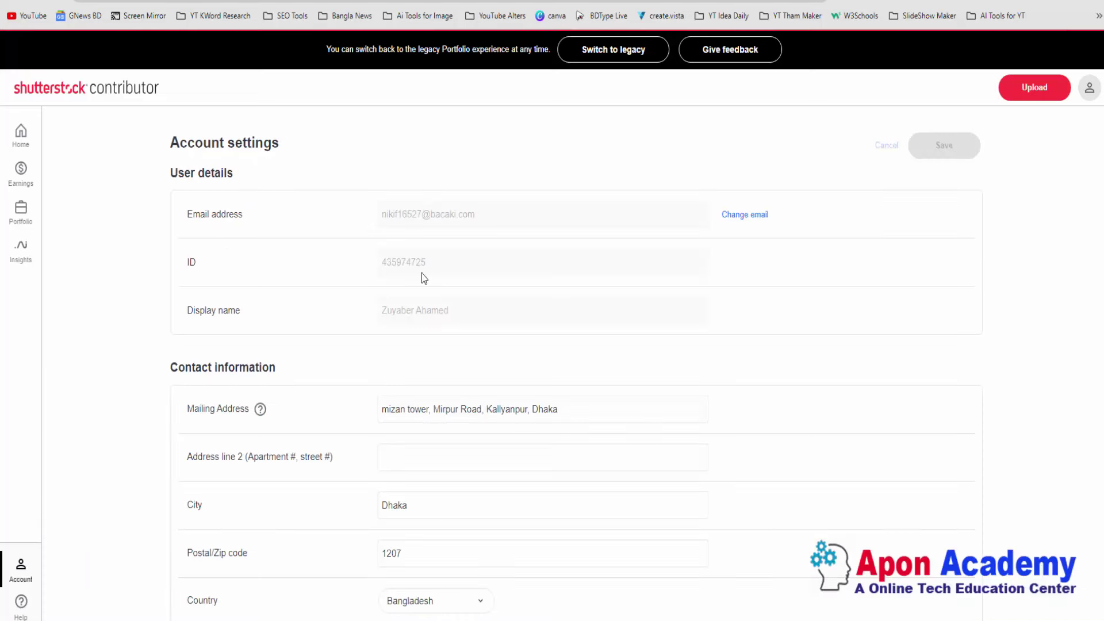
pyautogui.scroll(-4, 481, 371)
pyautogui.scroll(-8, 484, 374)
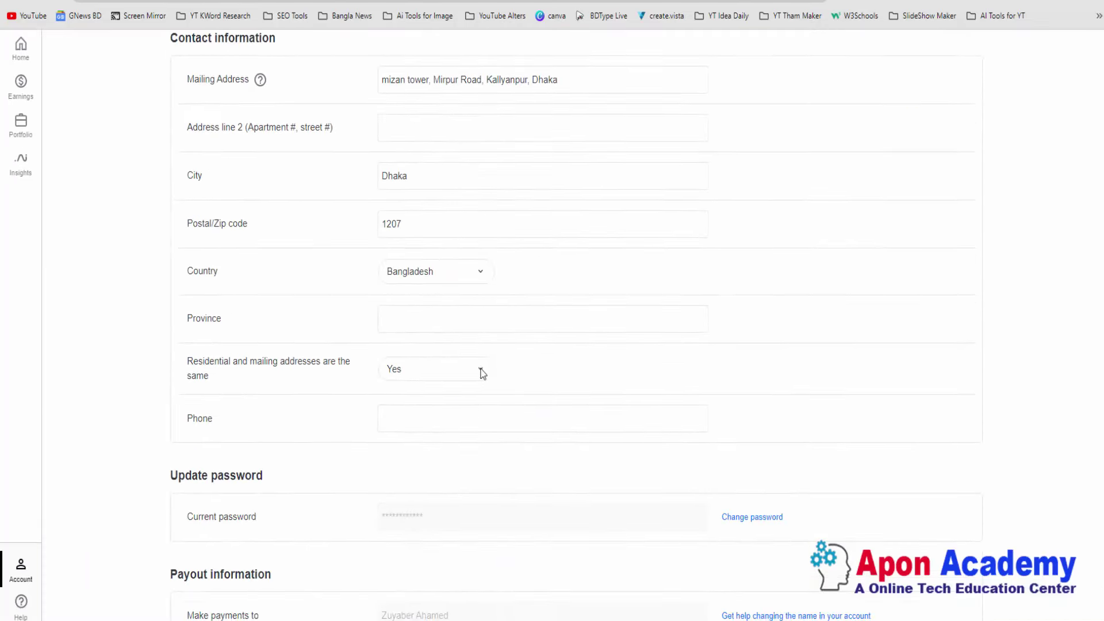
pyautogui.click(482, 371)
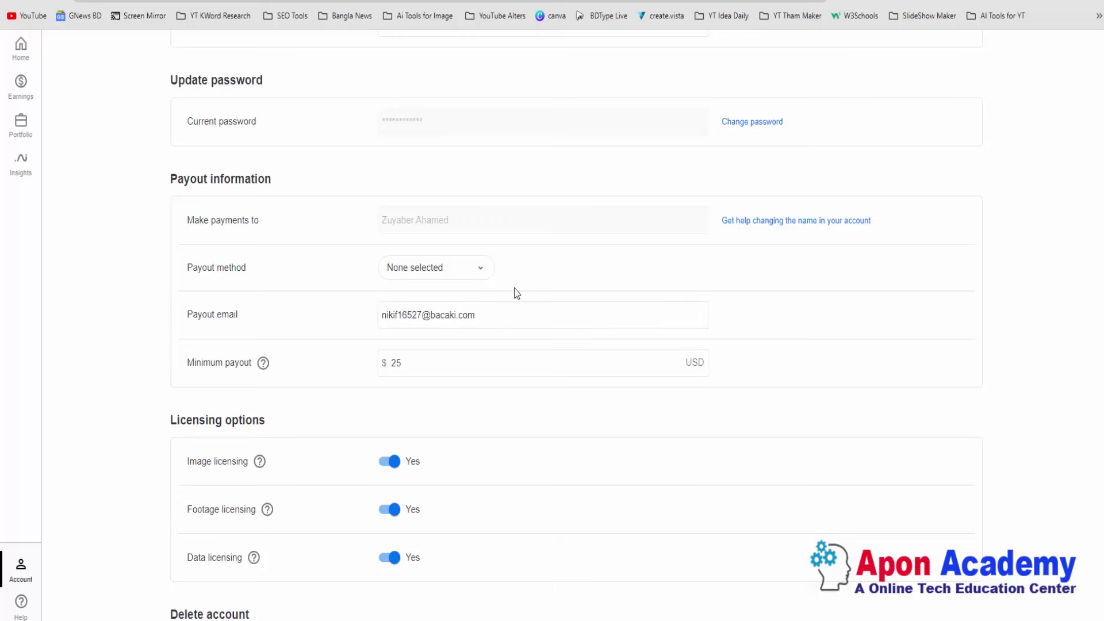
pyautogui.click(481, 270)
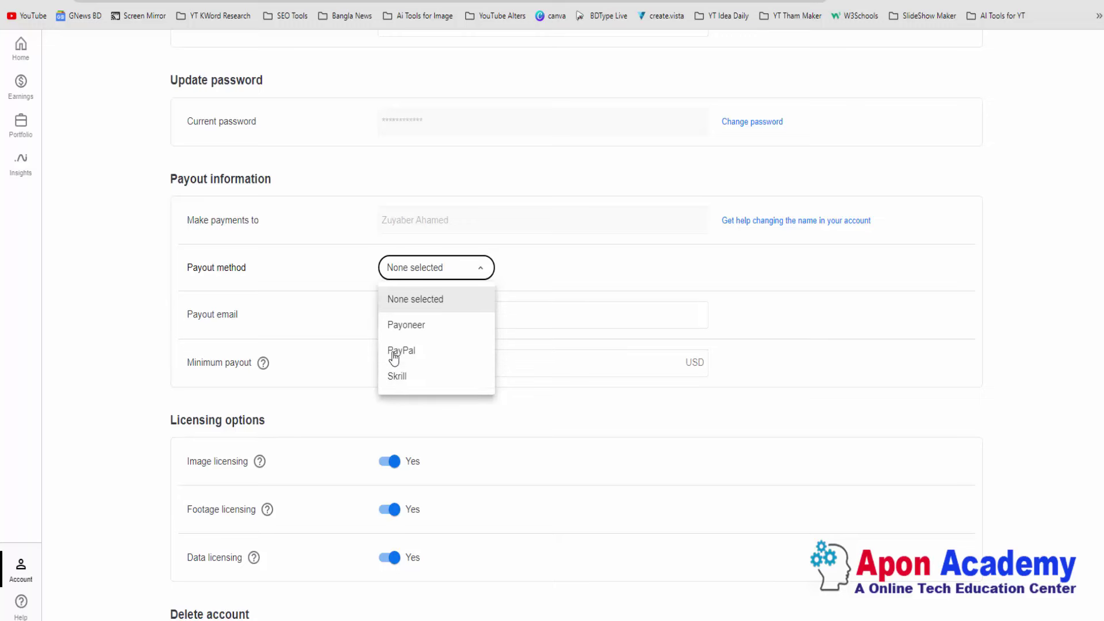
pyautogui.click(118, 386)
pyautogui.click(393, 368)
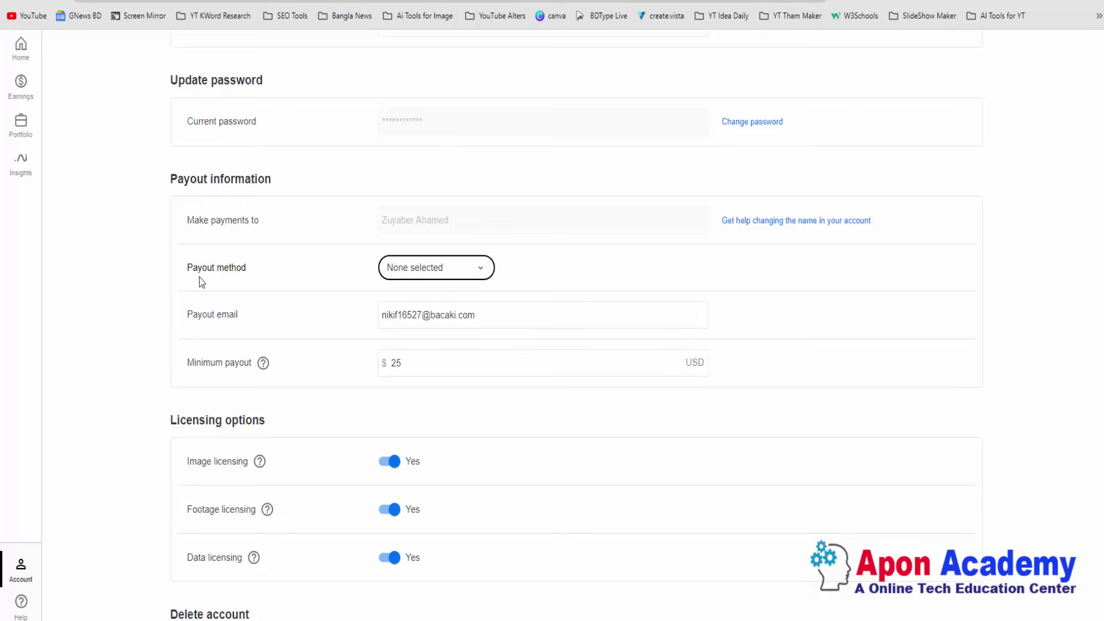
pyautogui.click(481, 269)
pyautogui.click(416, 328)
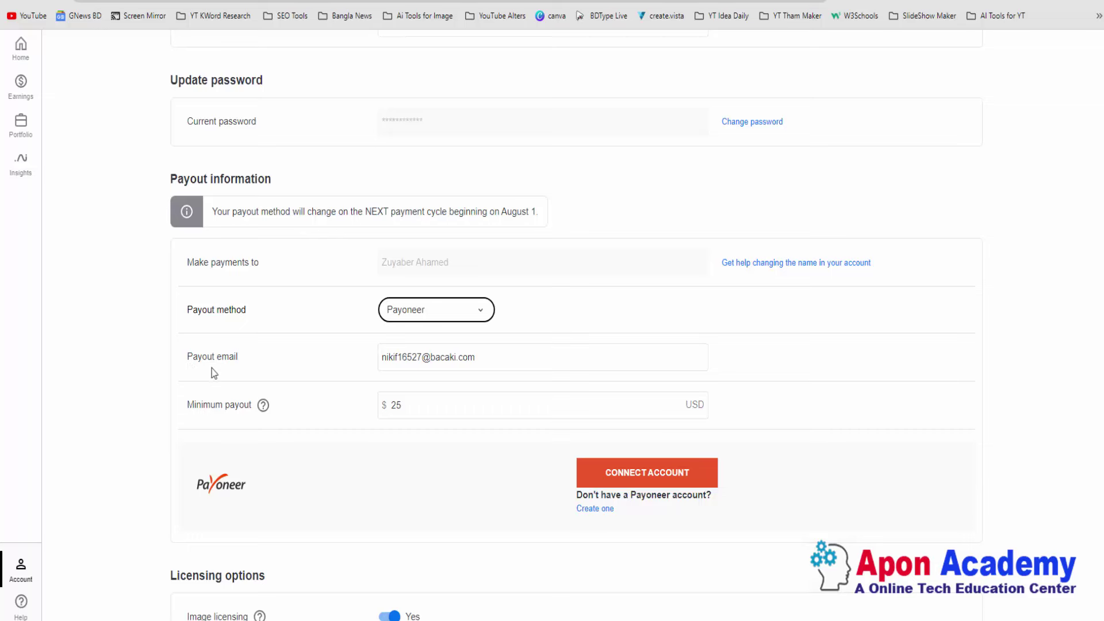
pyautogui.click(489, 357)
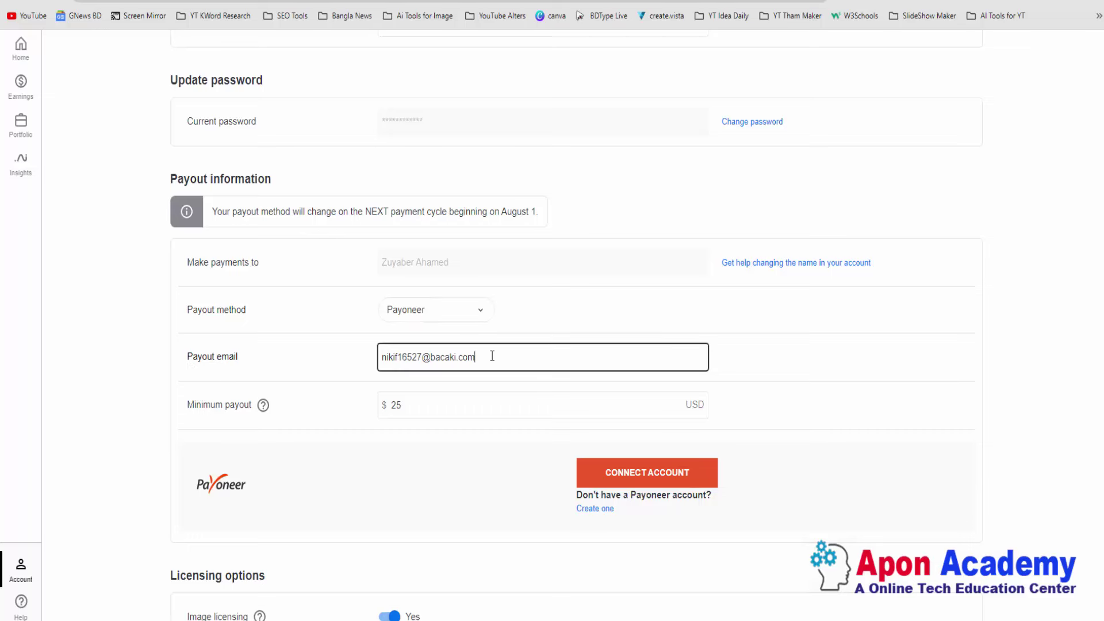
pyautogui.moveTo(489, 357); pyautogui.dragTo(375, 359)
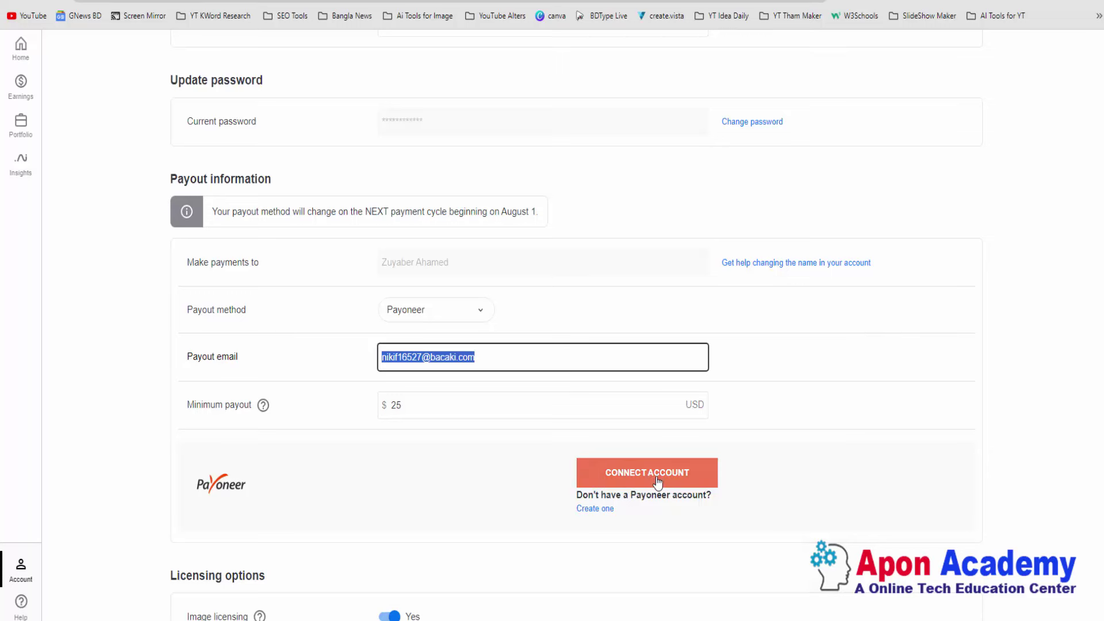
pyautogui.scroll(6, 500, 457)
pyautogui.scroll(1, 501, 458)
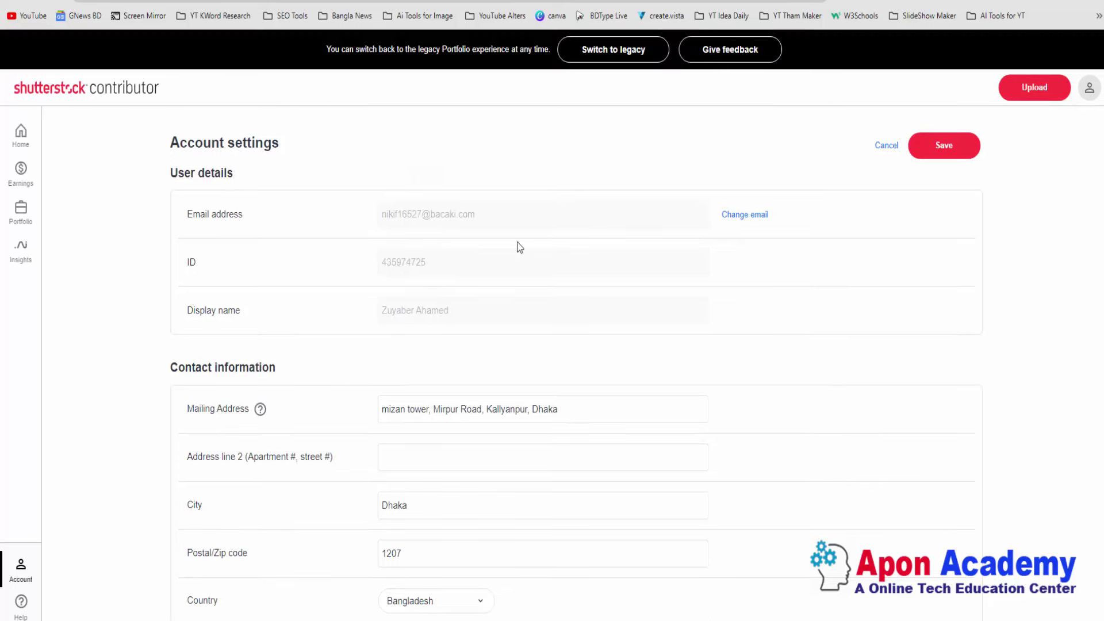
pyautogui.scroll(-7, 290, 339)
pyautogui.scroll(-2, 295, 351)
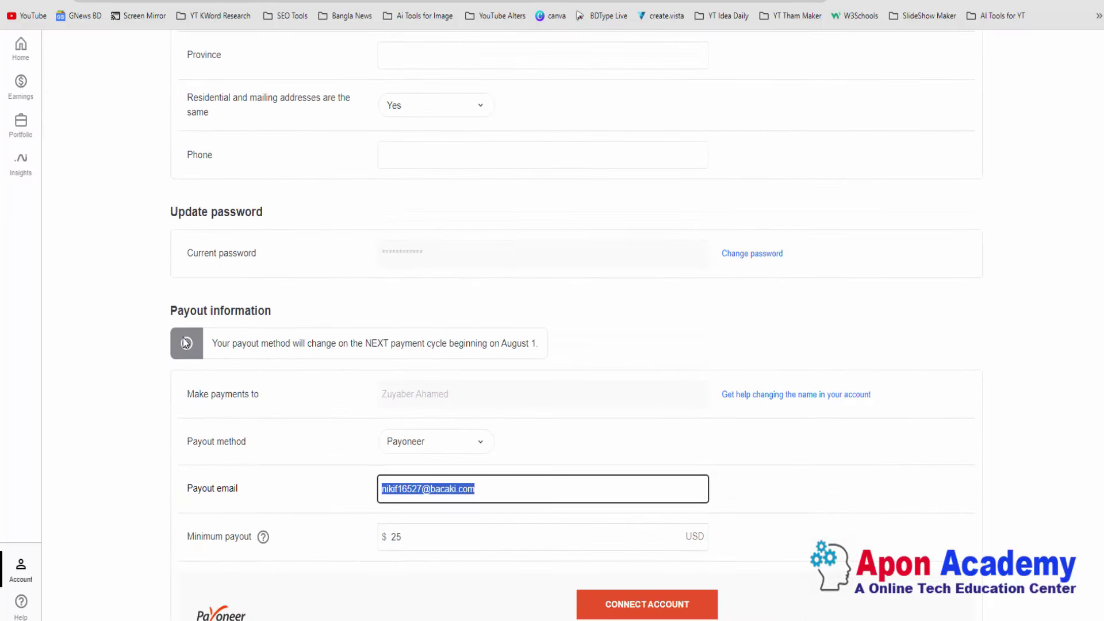
pyautogui.scroll(-7, 311, 372)
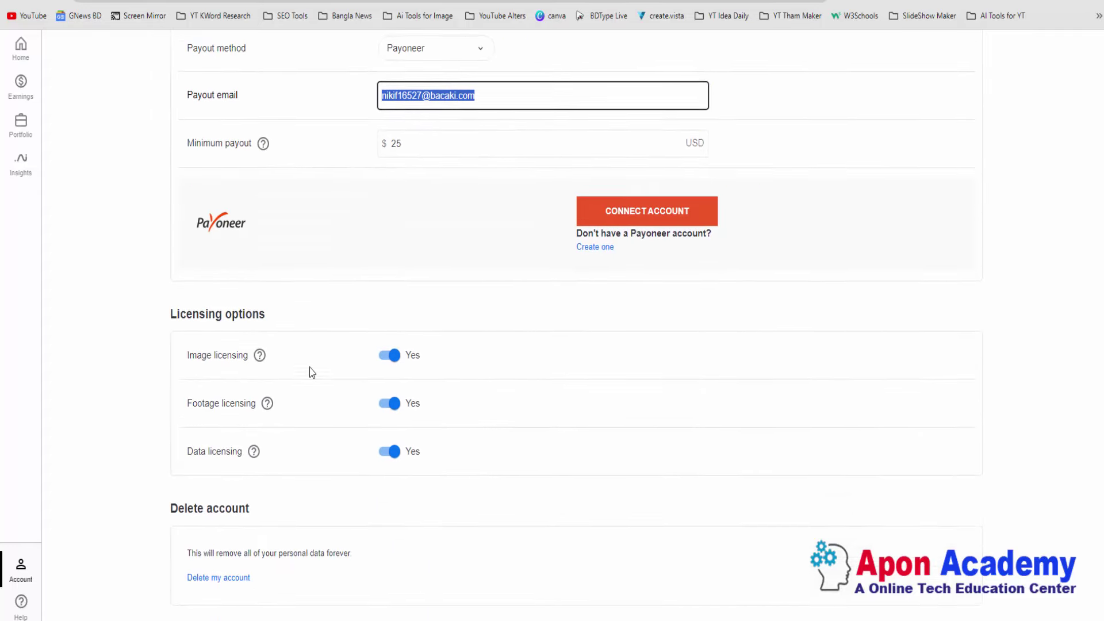
pyautogui.scroll(-3, 307, 384)
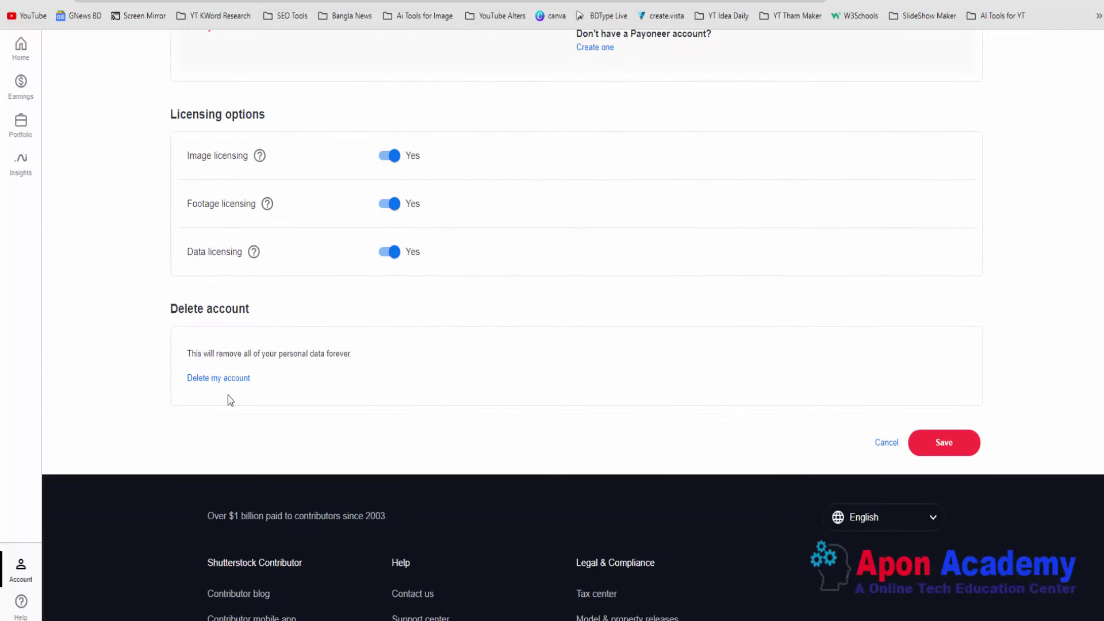
pyautogui.scroll(10, 397, 282)
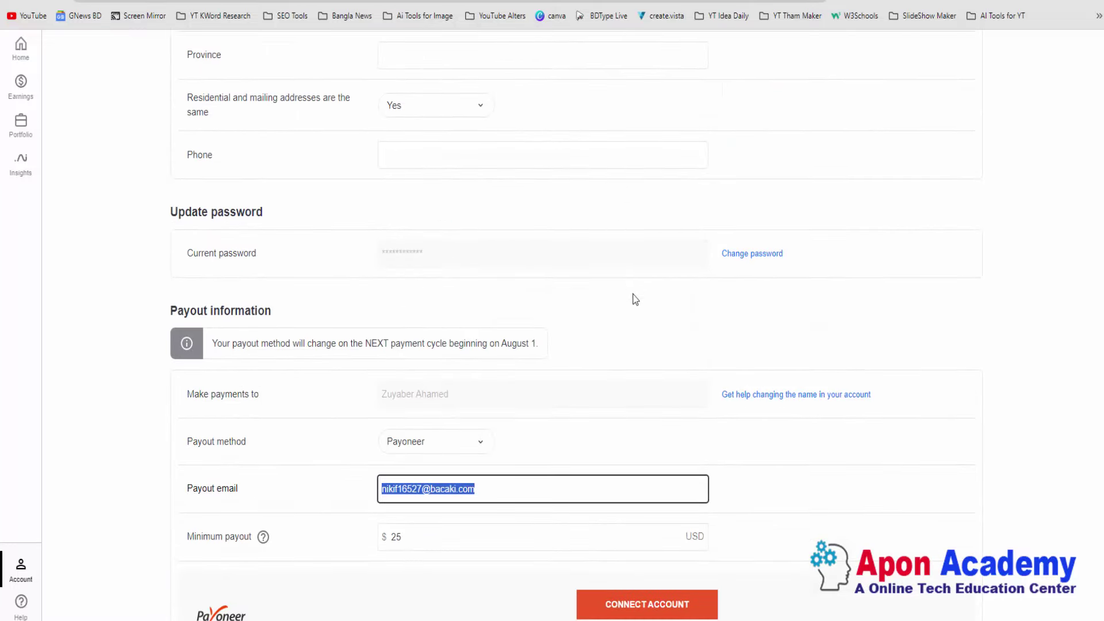
pyautogui.scroll(10, 397, 253)
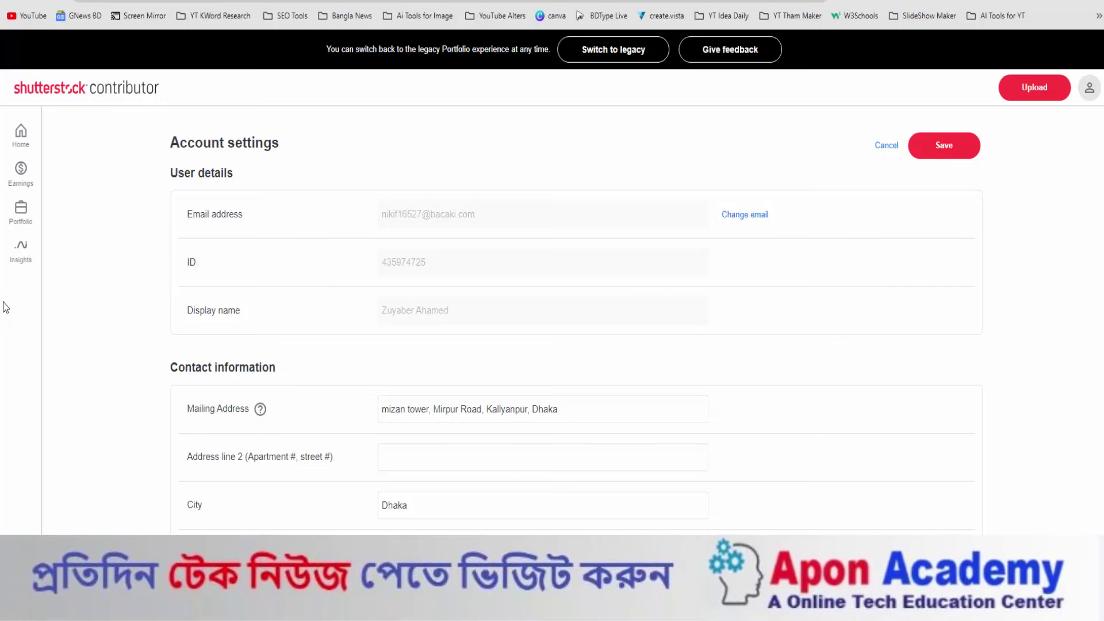
# Show Insights > Top performers, which lists no image assets for All time.
pyautogui.click(20, 260)
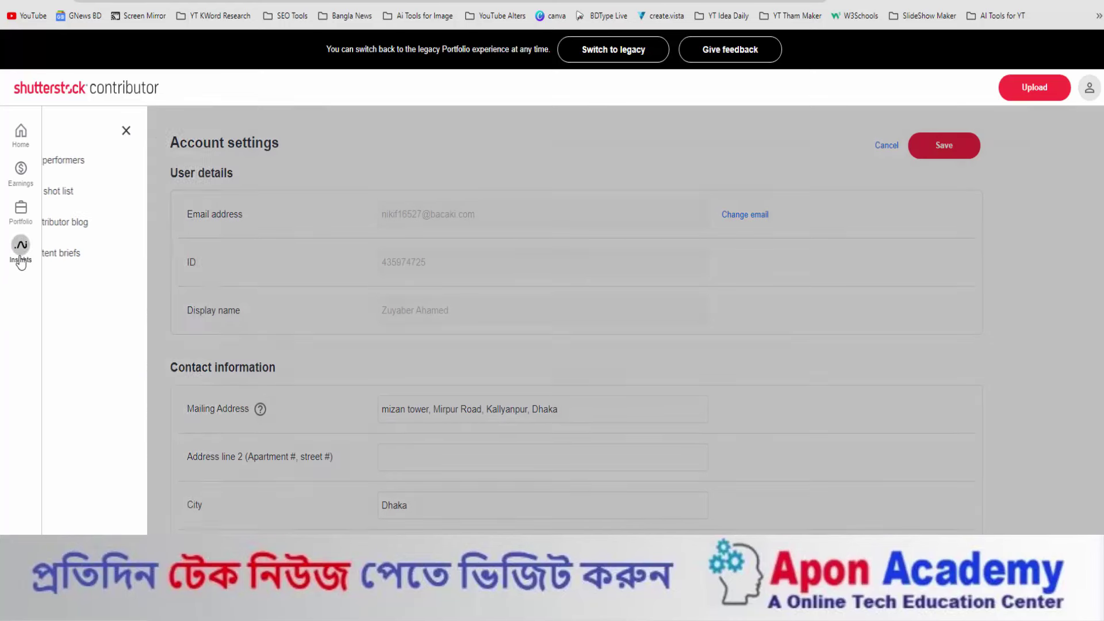
pyautogui.click(109, 167)
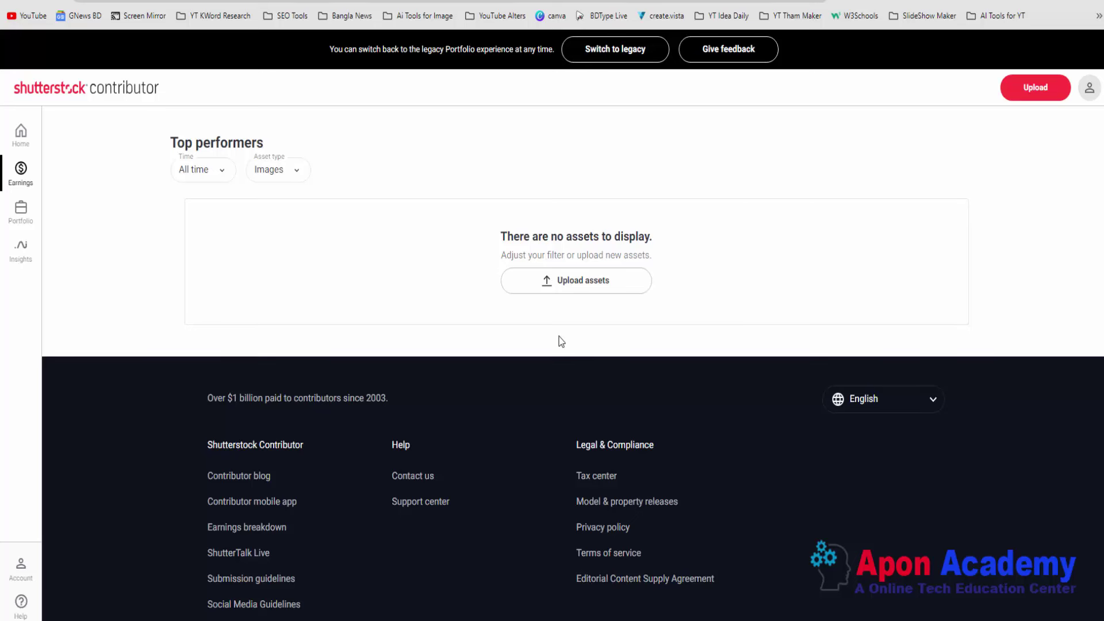
# Upload red rose eps.eps from the Downloads > red rose folder.
pyautogui.click(1037, 93)
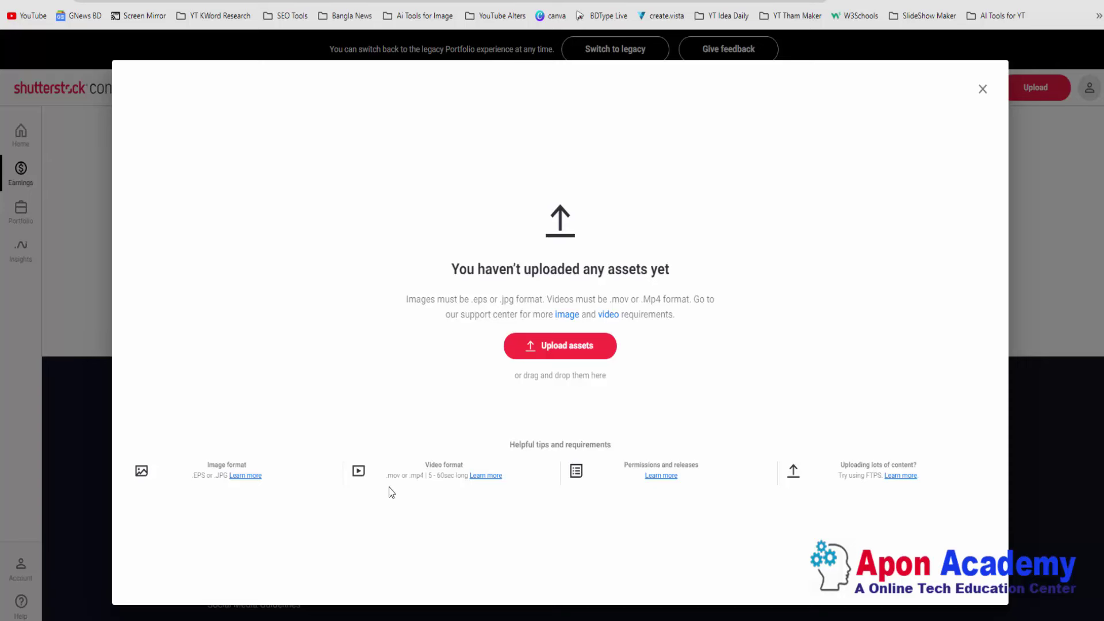
pyautogui.moveTo(385, 475); pyautogui.dragTo(421, 476)
pyautogui.click(560, 351)
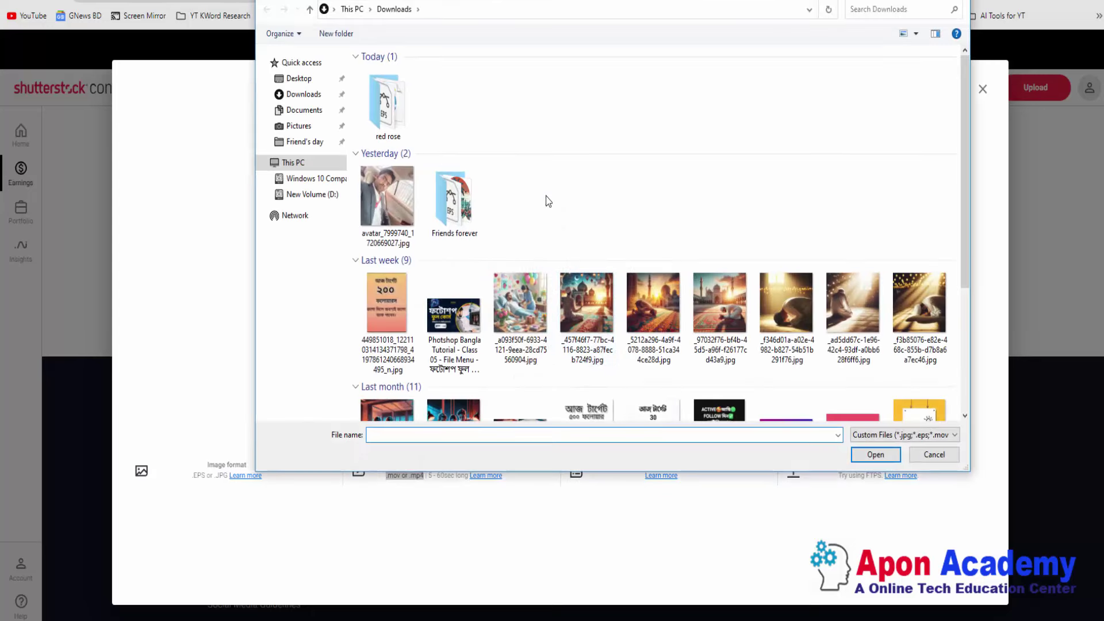
pyautogui.doubleClick(396, 118)
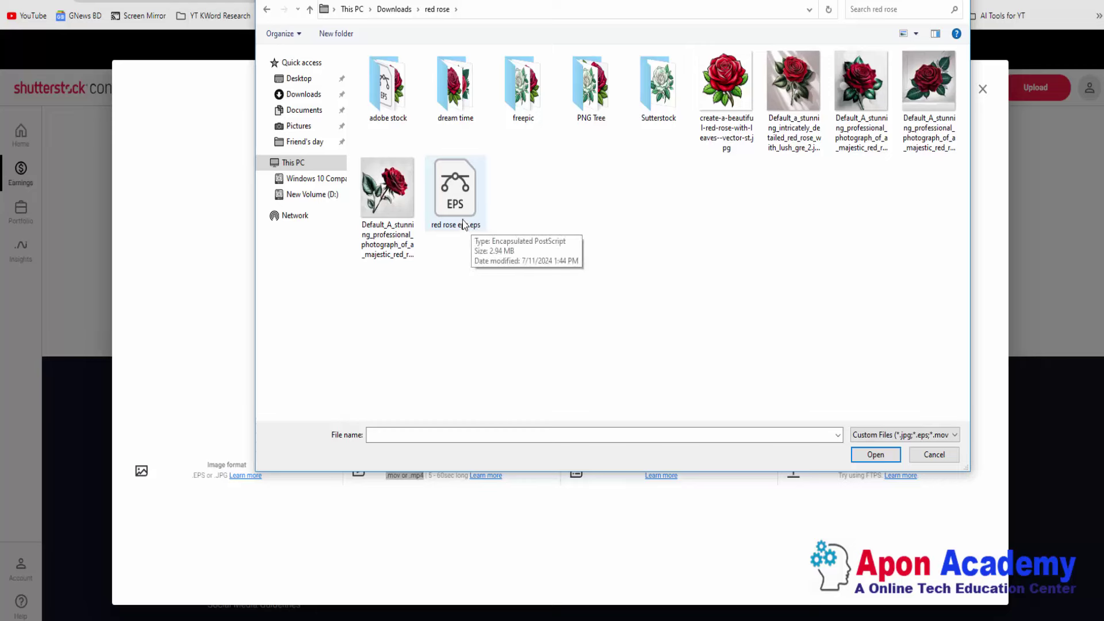
pyautogui.click(459, 195)
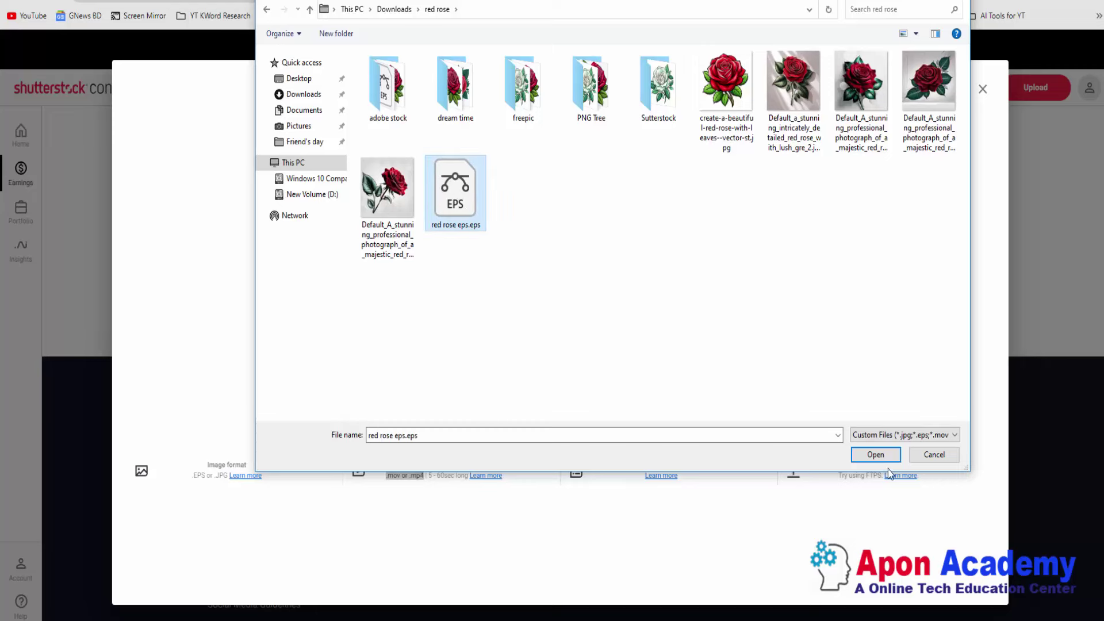
pyautogui.click(876, 455)
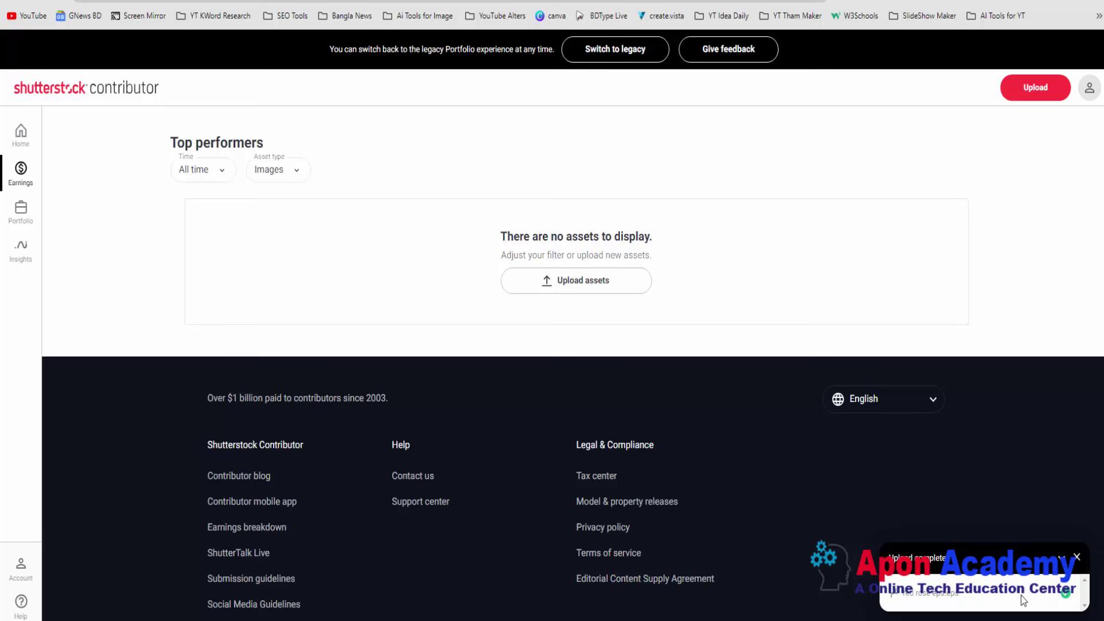
# Check the upload status panel on the Home dashboard.
pyautogui.click(1061, 557)
pyautogui.click(957, 605)
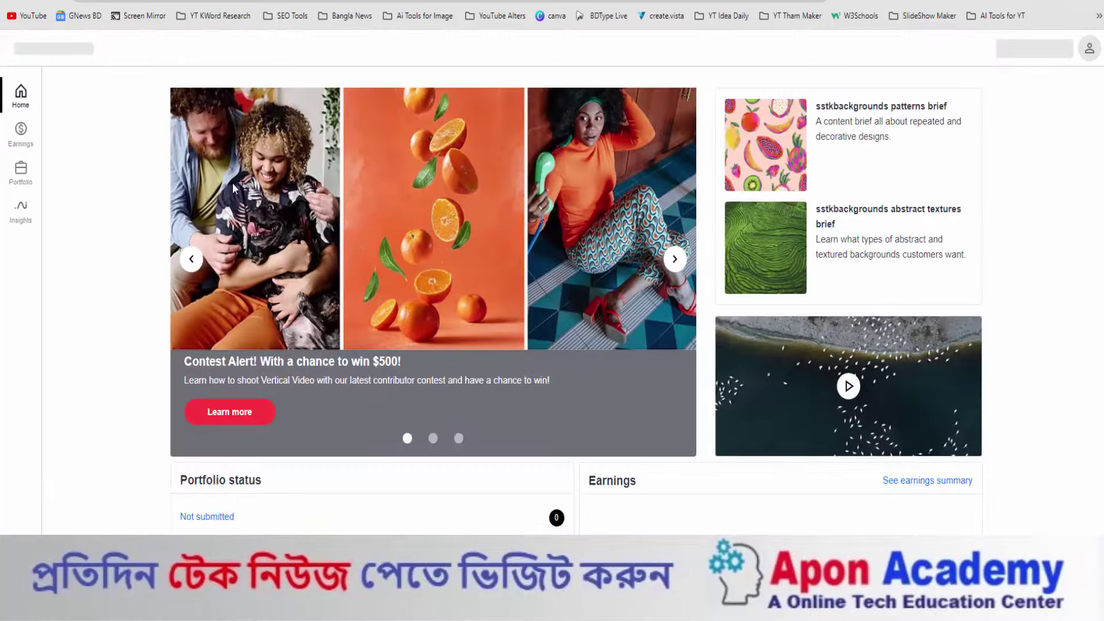
pyautogui.scroll(1, 519, 441)
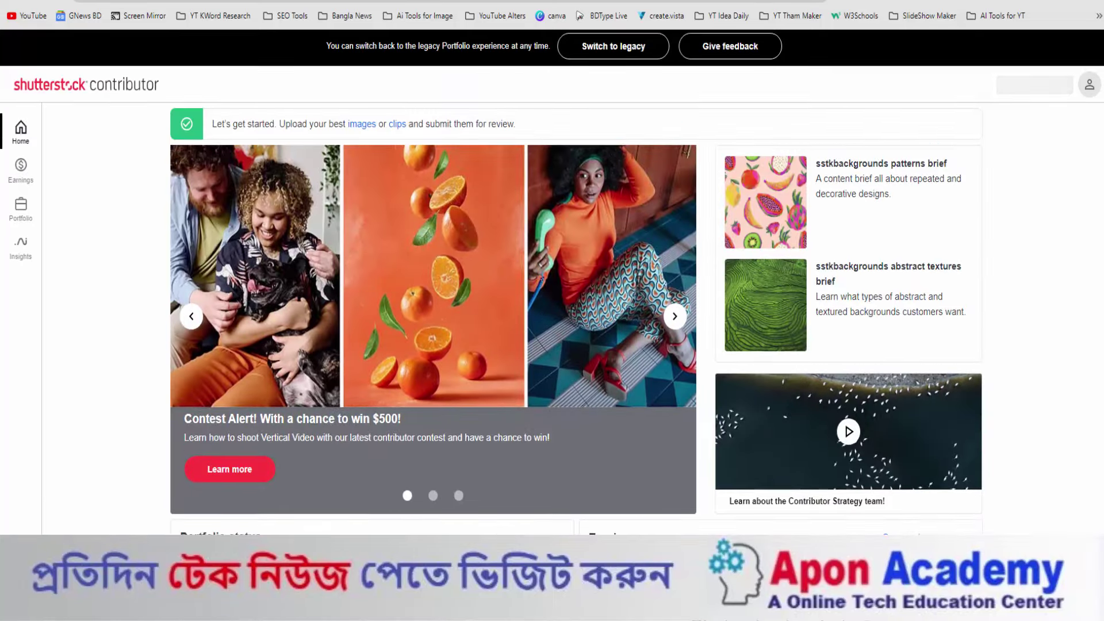
# Select the uploaded rose image under Portfolio's Not submitted (1).
pyautogui.scroll(-5, 519, 440)
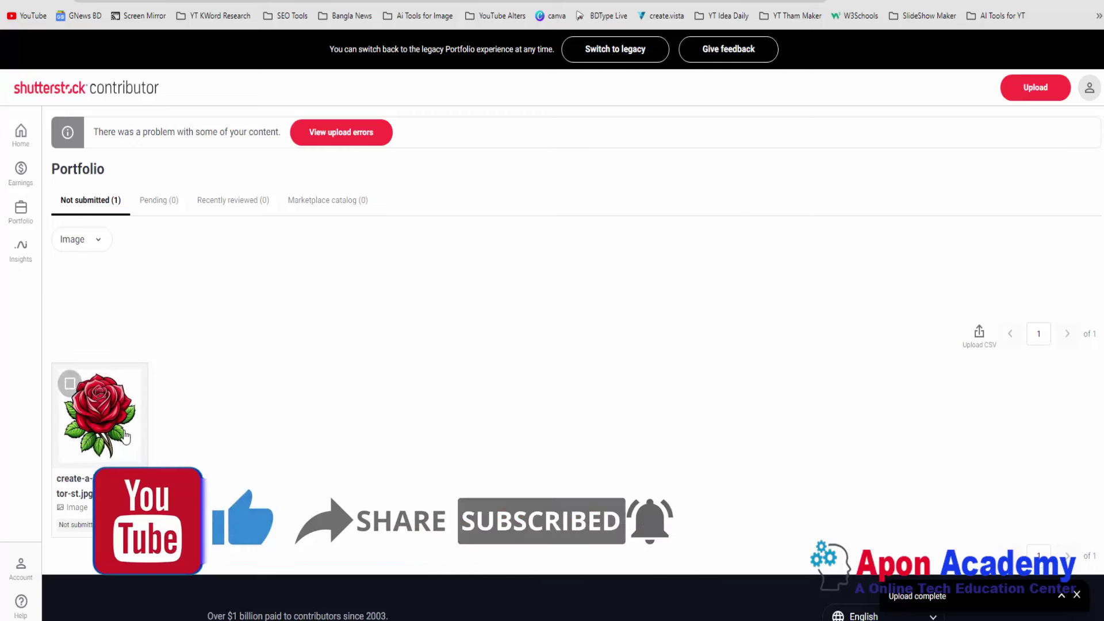
pyautogui.click(70, 383)
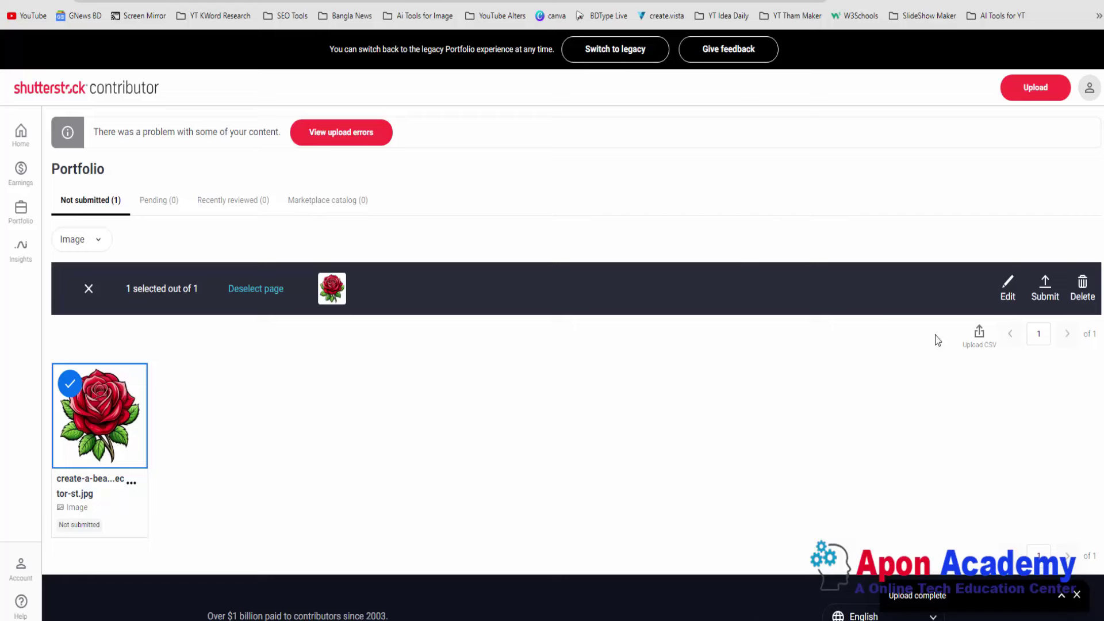
# Open the rose image's edit form and start adding keywords such as Red Rose and beautiful rose.
pyautogui.click(1007, 285)
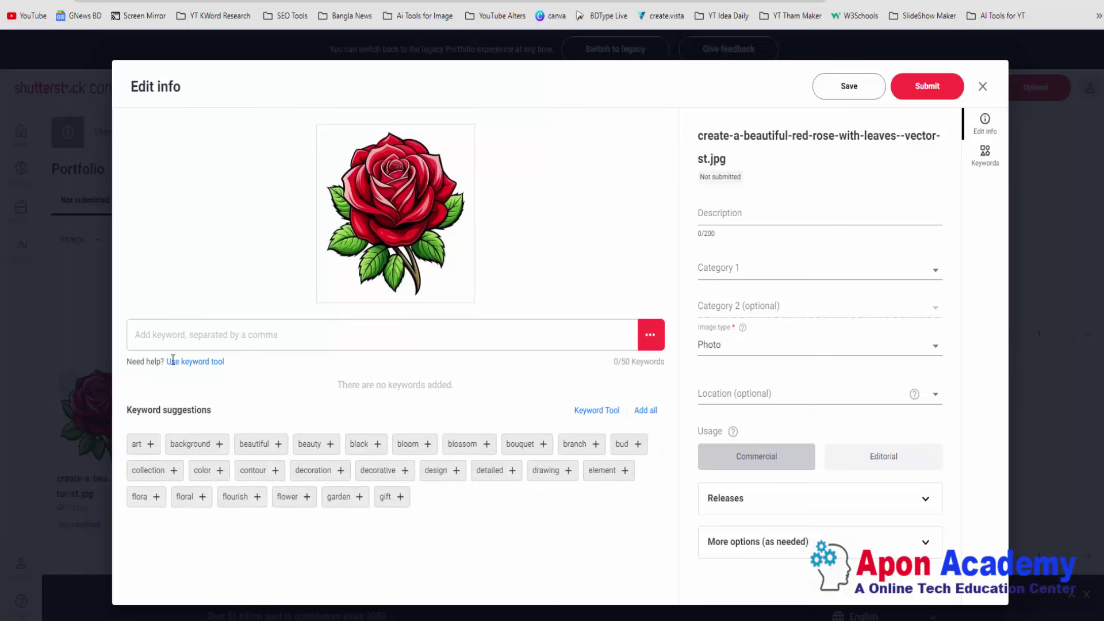
pyautogui.click(258, 339)
pyautogui.click(197, 335)
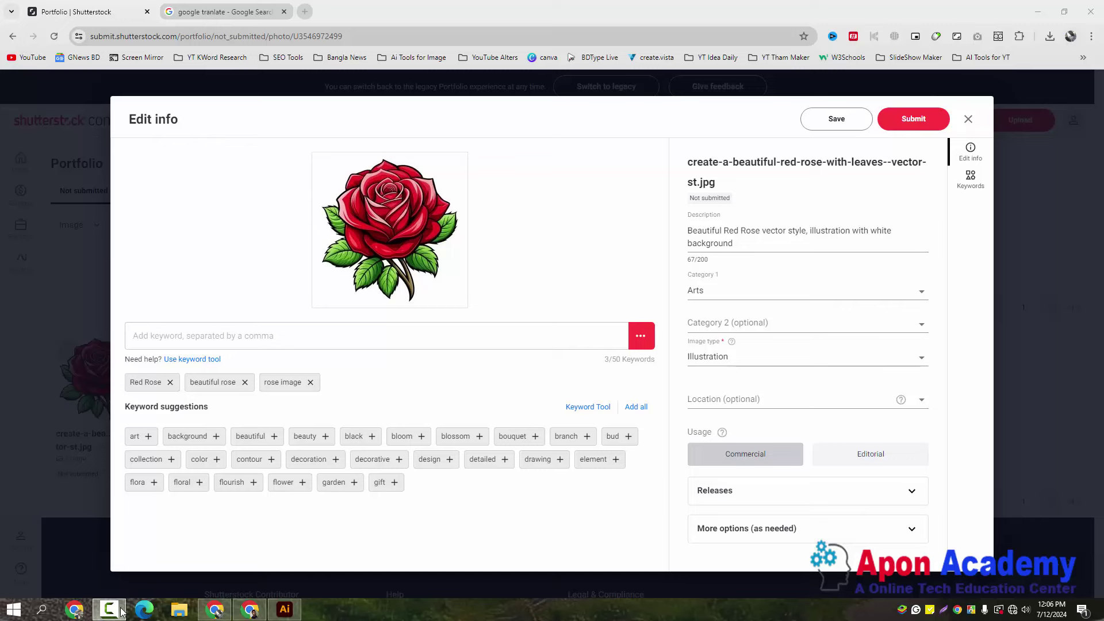
pyautogui.click(179, 610)
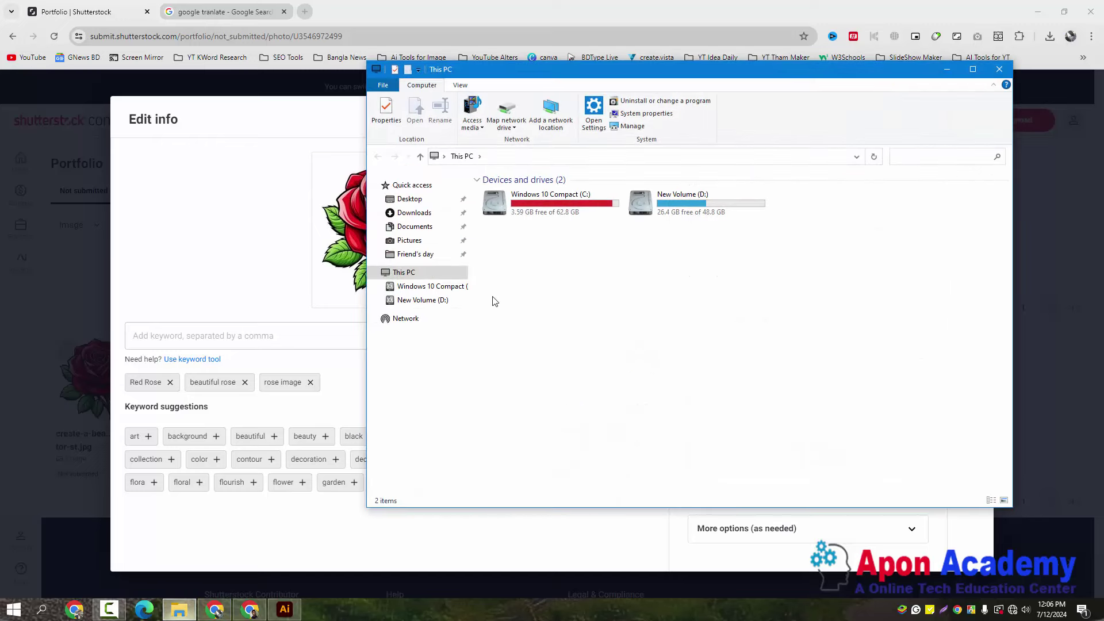
pyautogui.click(426, 213)
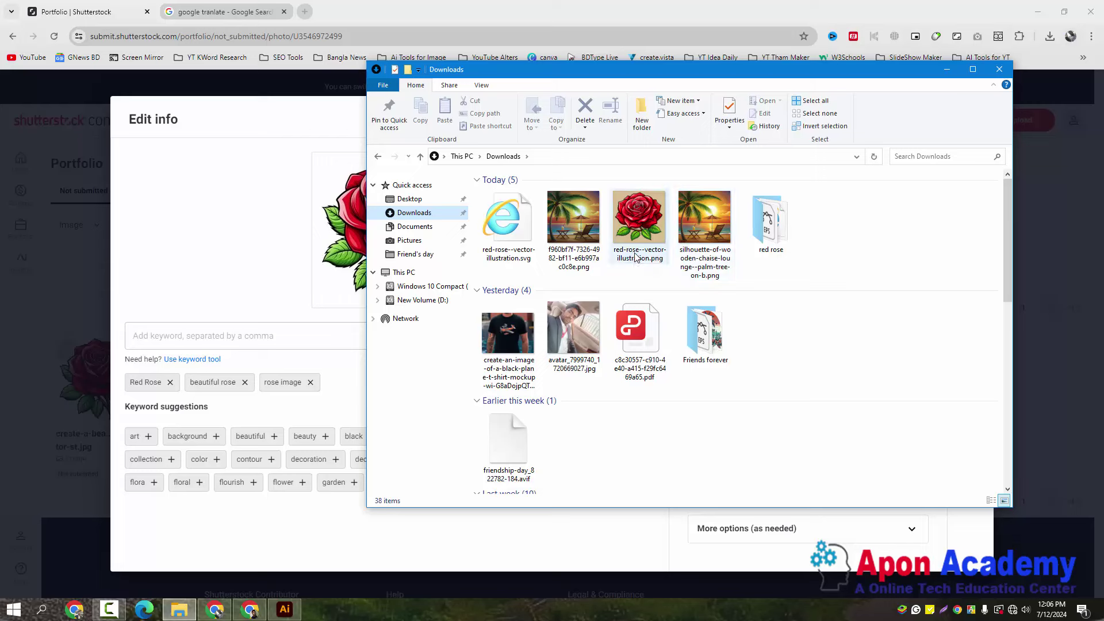
pyautogui.click(947, 71)
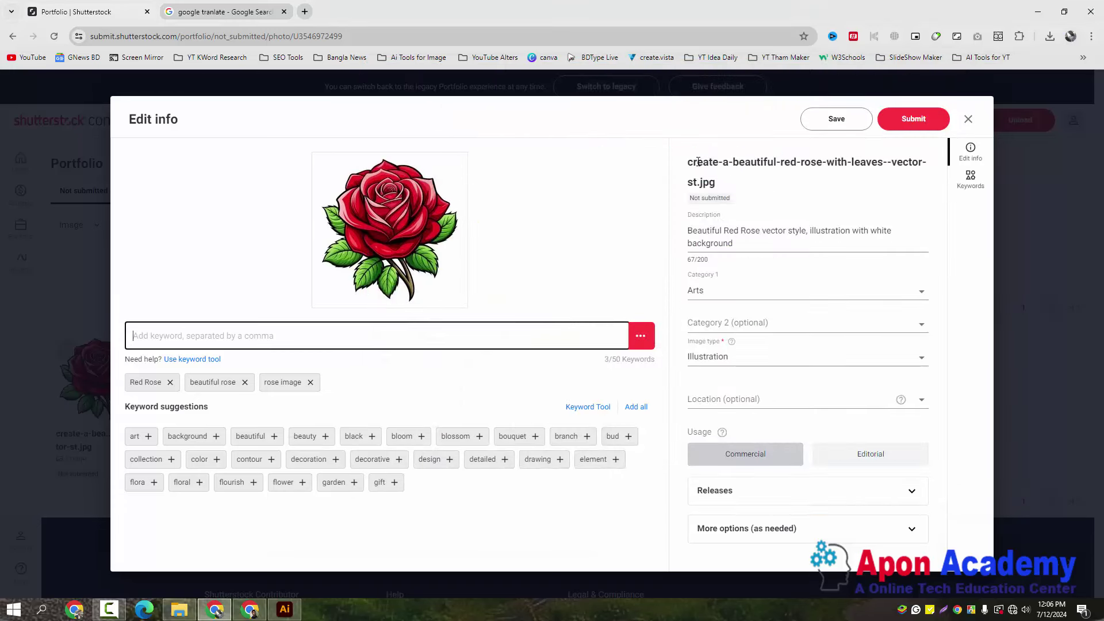
pyautogui.moveTo(690, 162); pyautogui.dragTo(725, 184)
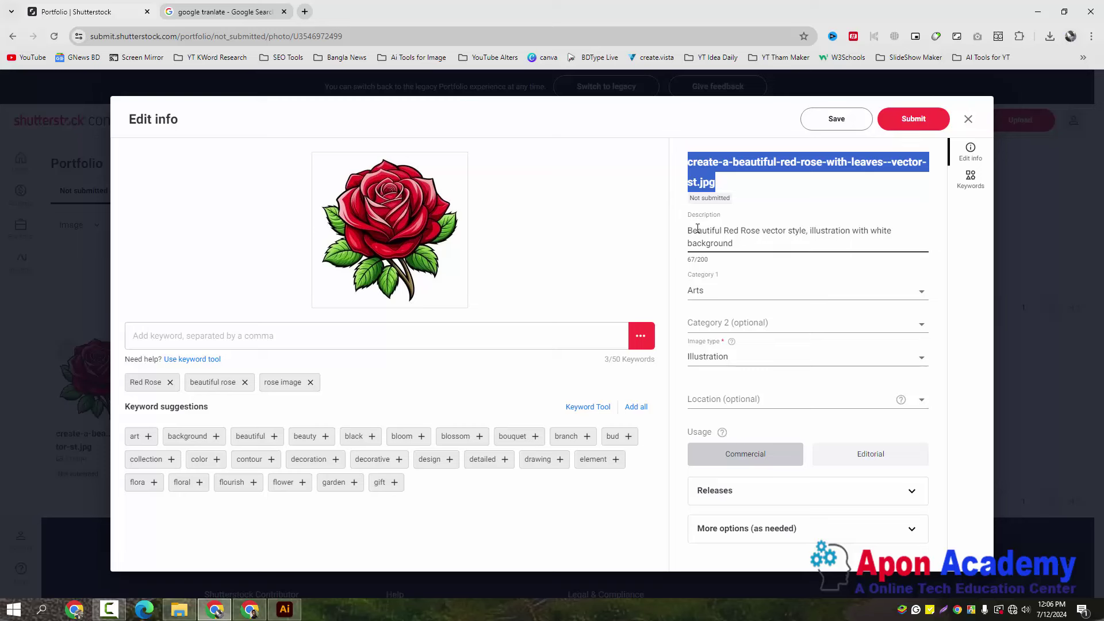
pyautogui.moveTo(692, 229); pyautogui.dragTo(737, 241)
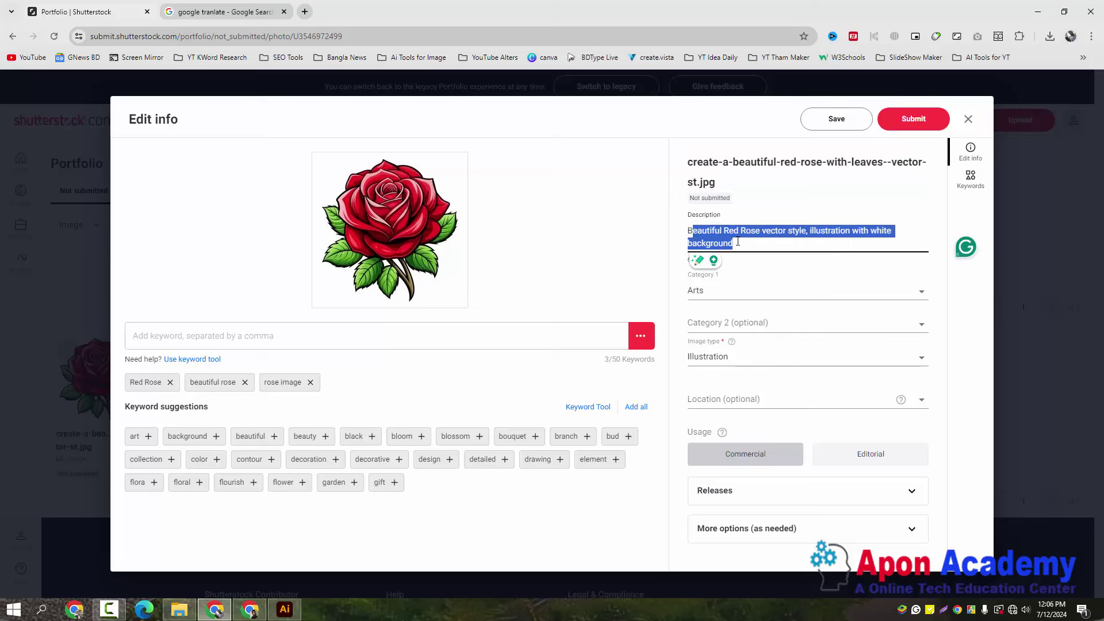
pyautogui.click(754, 242)
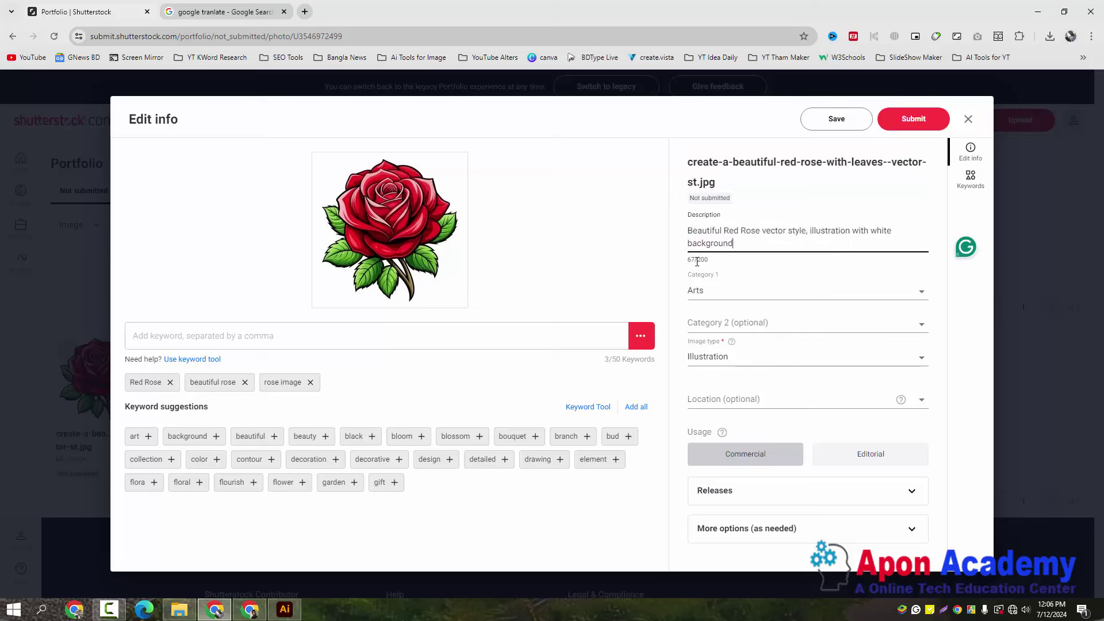
pyautogui.moveTo(714, 259); pyautogui.dragTo(689, 263)
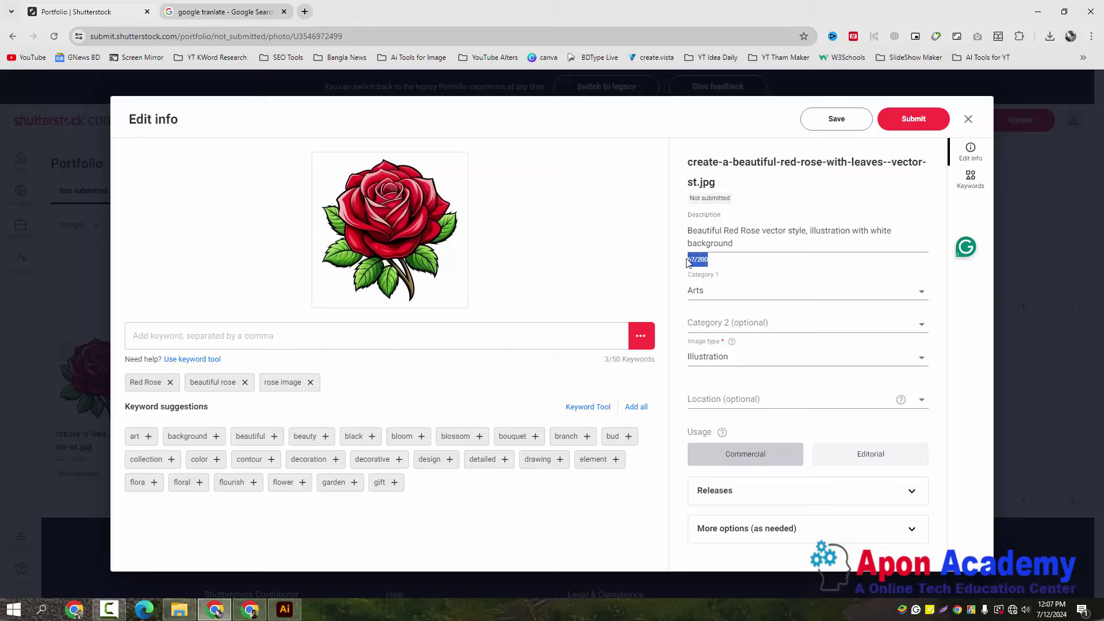
pyautogui.click(735, 265)
pyautogui.click(796, 295)
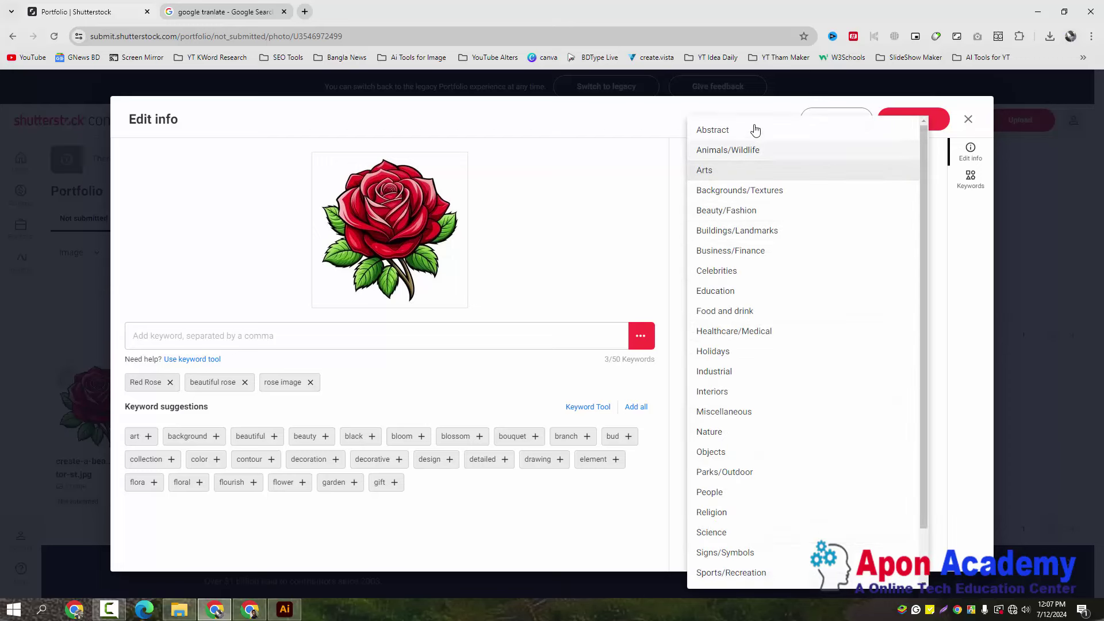
pyautogui.click(705, 169)
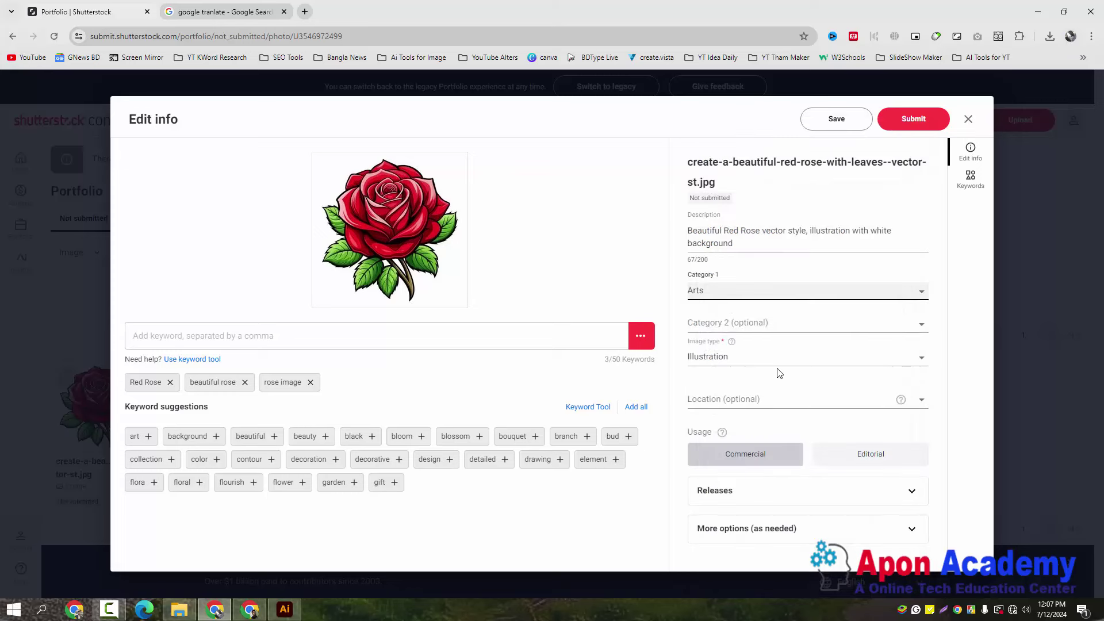
pyautogui.click(736, 359)
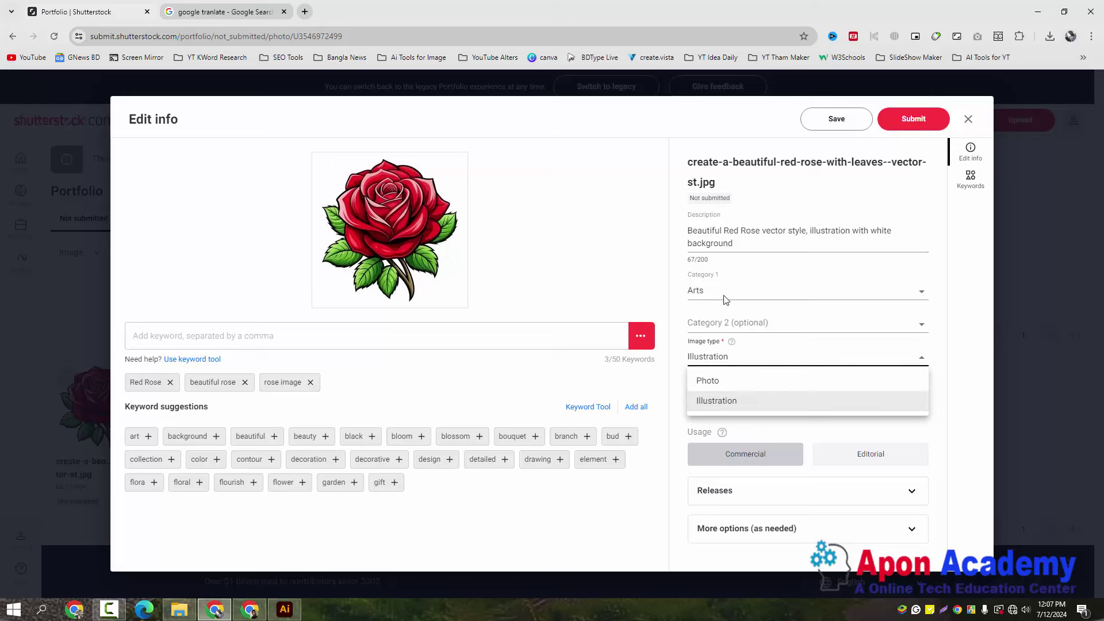
pyautogui.click(649, 118)
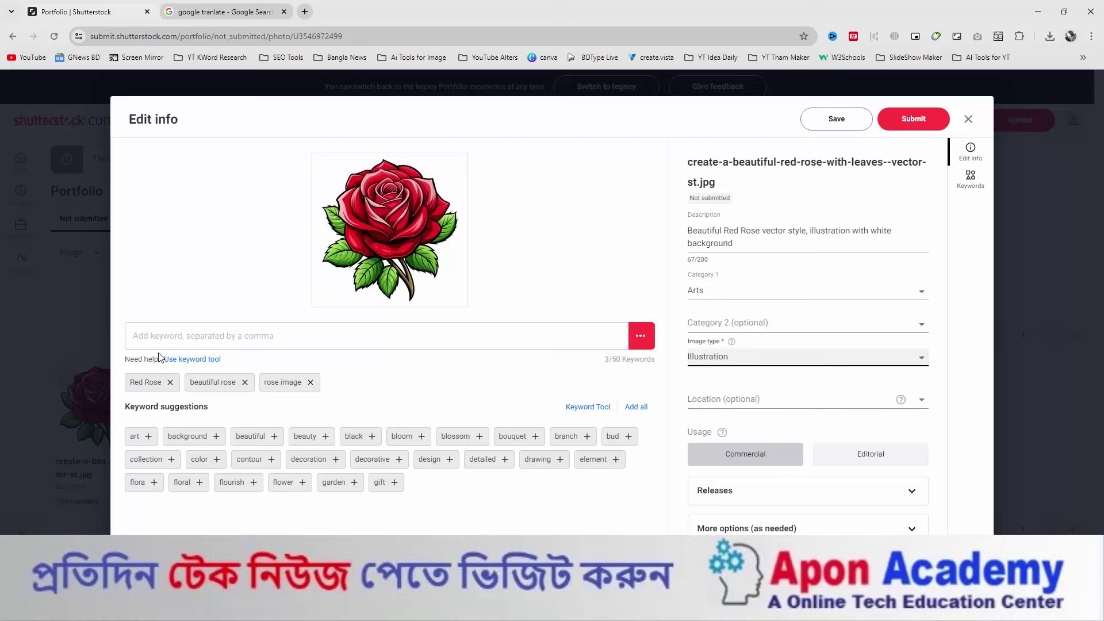
pyautogui.click(197, 339)
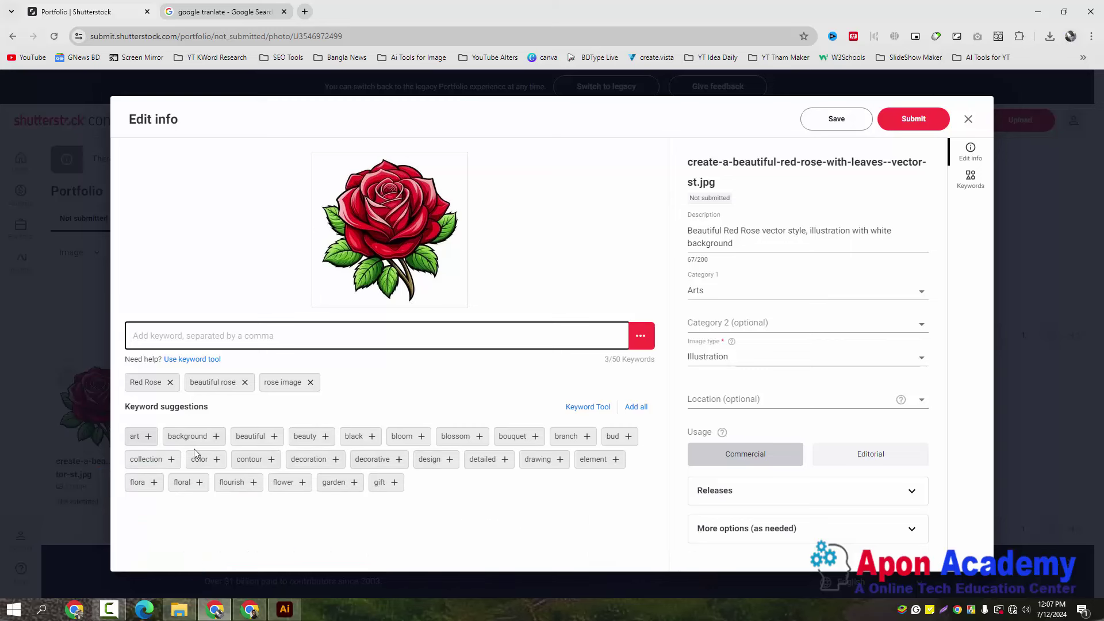
# Add 'black' and all suggested keywords, save the rose details, and submit it for review.
pyautogui.click(372, 437)
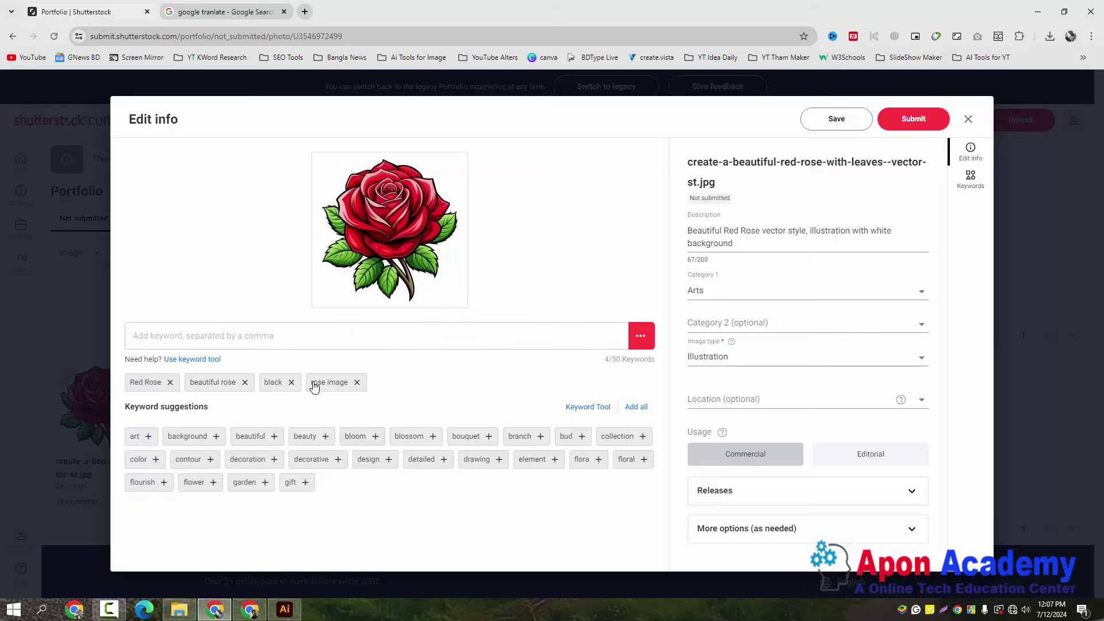
pyautogui.click(638, 408)
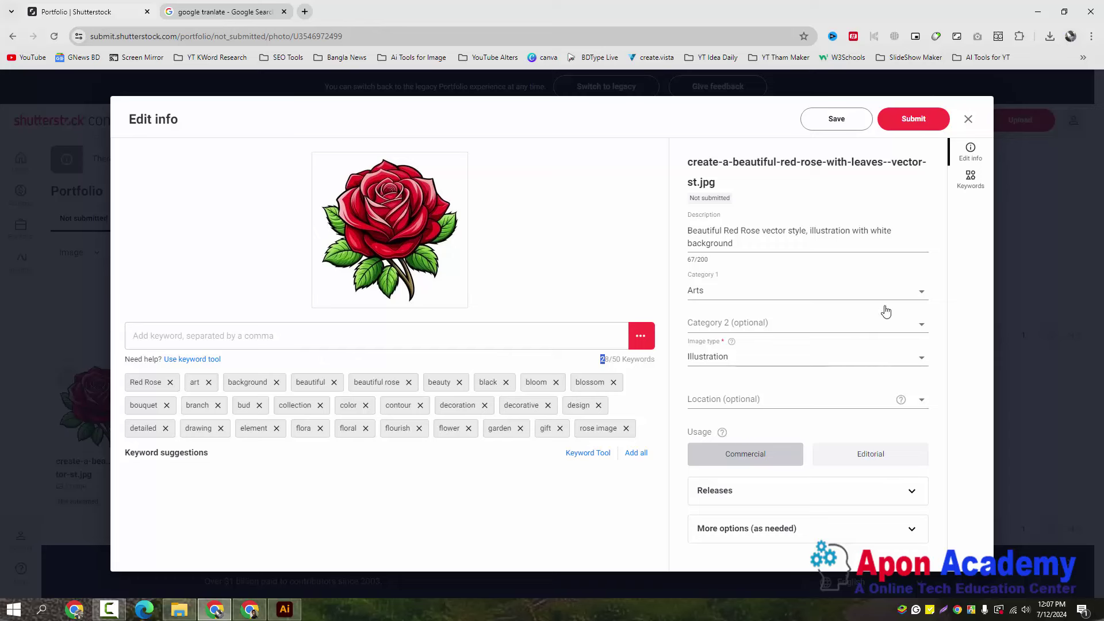
pyautogui.click(841, 120)
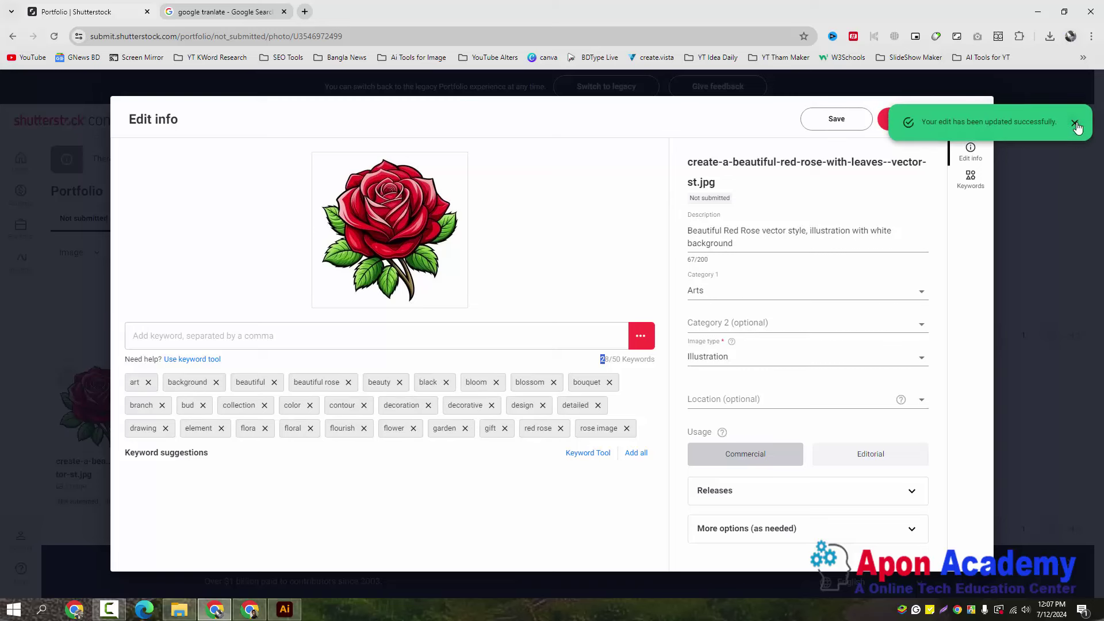
pyautogui.click(1073, 123)
pyautogui.click(927, 118)
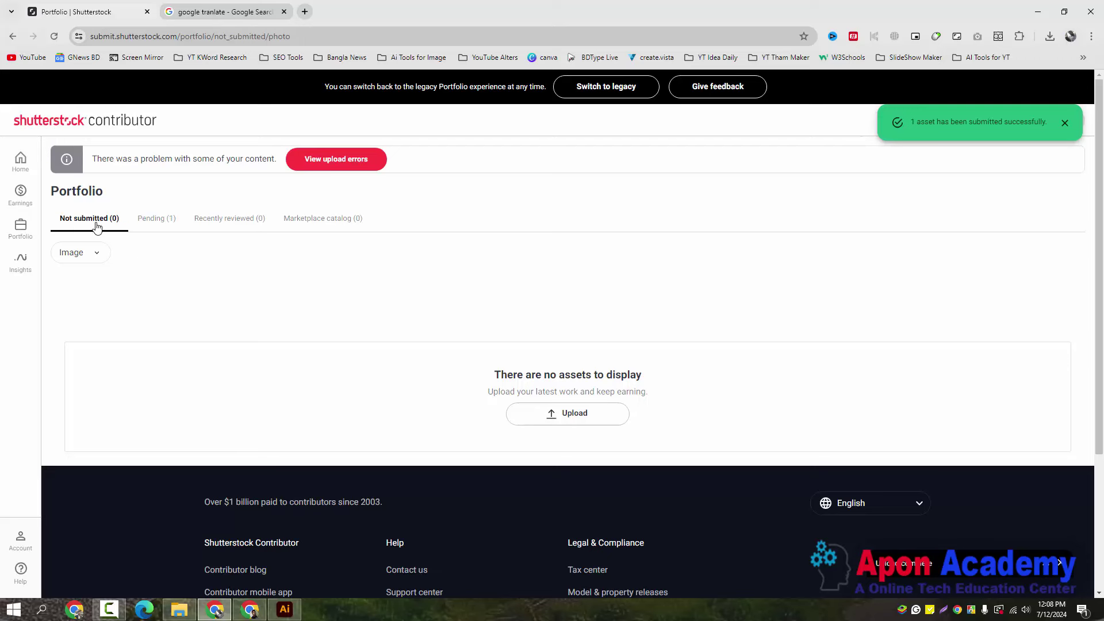
# Confirm the rose illustration appears under Pending (1), then return to the Home dashboard.
pyautogui.click(152, 222)
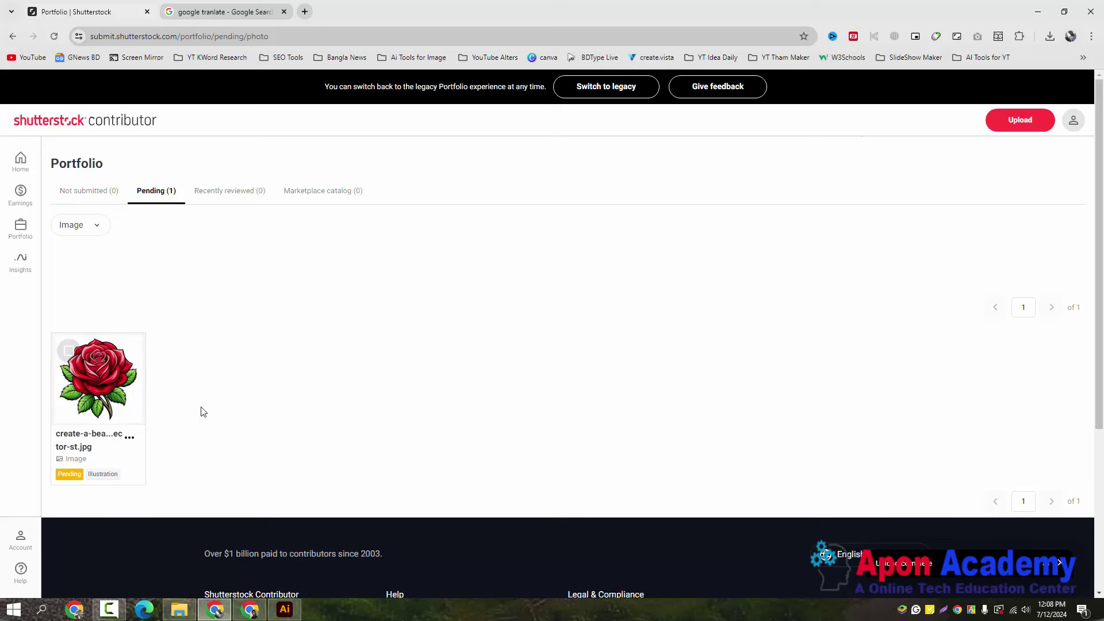
pyautogui.click(68, 350)
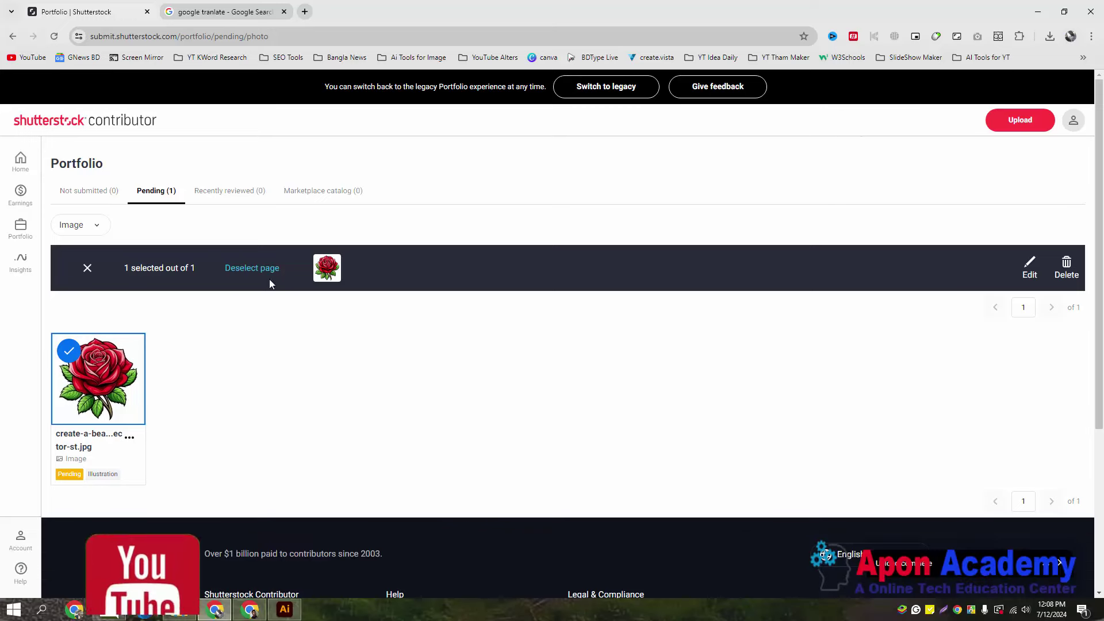
pyautogui.scroll(-3, 738, 371)
pyautogui.scroll(3, 732, 370)
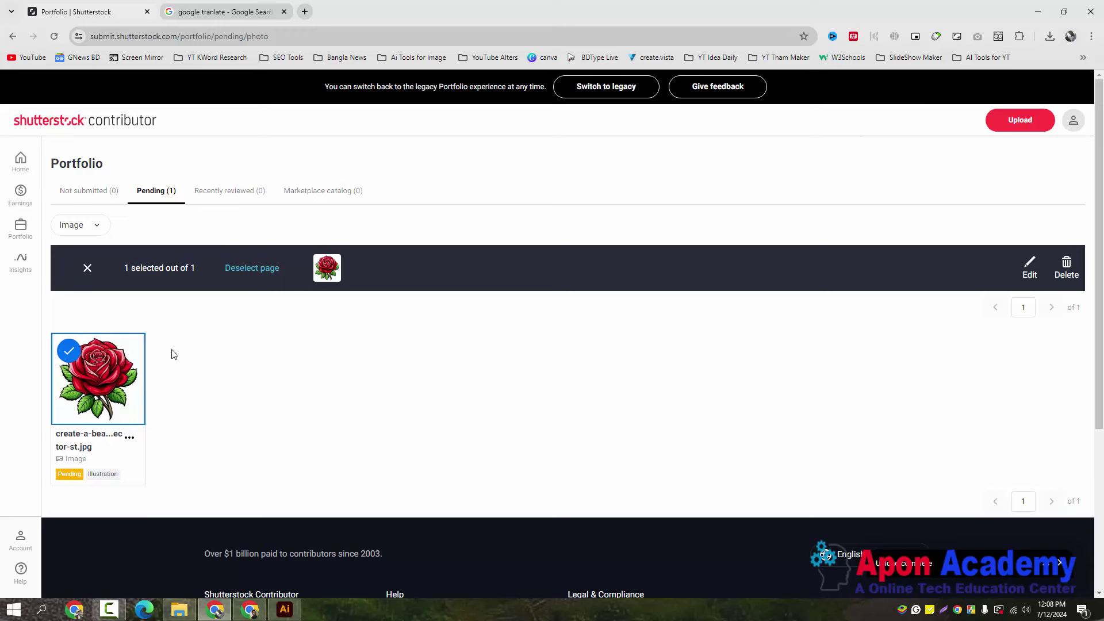
pyautogui.click(20, 159)
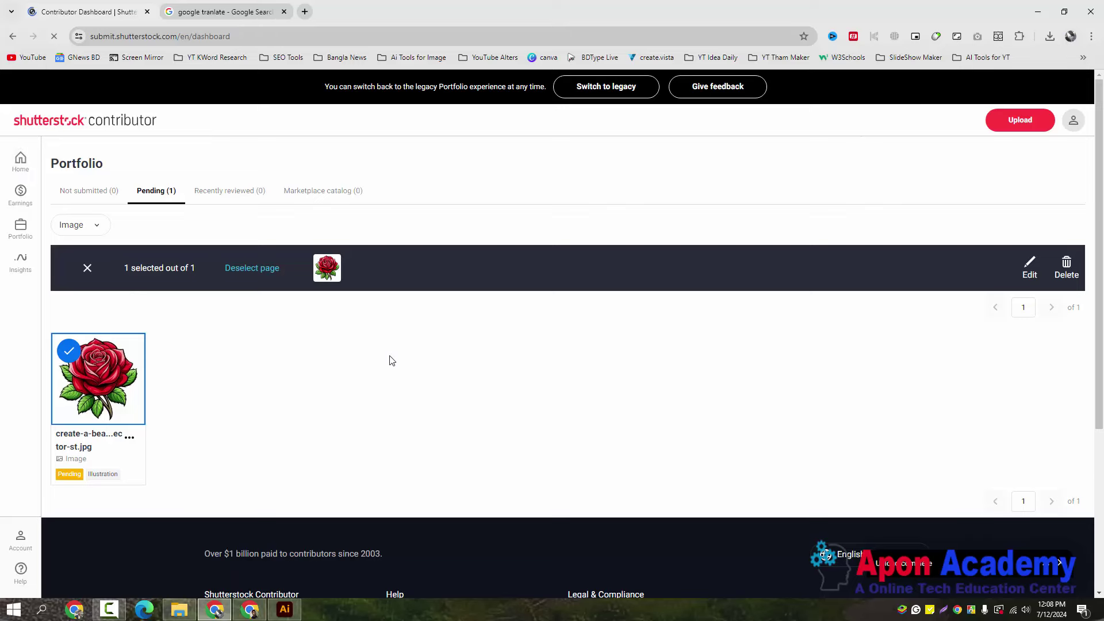
# Open the Pending approval link under Portfolio status, which shows 1 image pending.
pyautogui.scroll(-6, 282, 468)
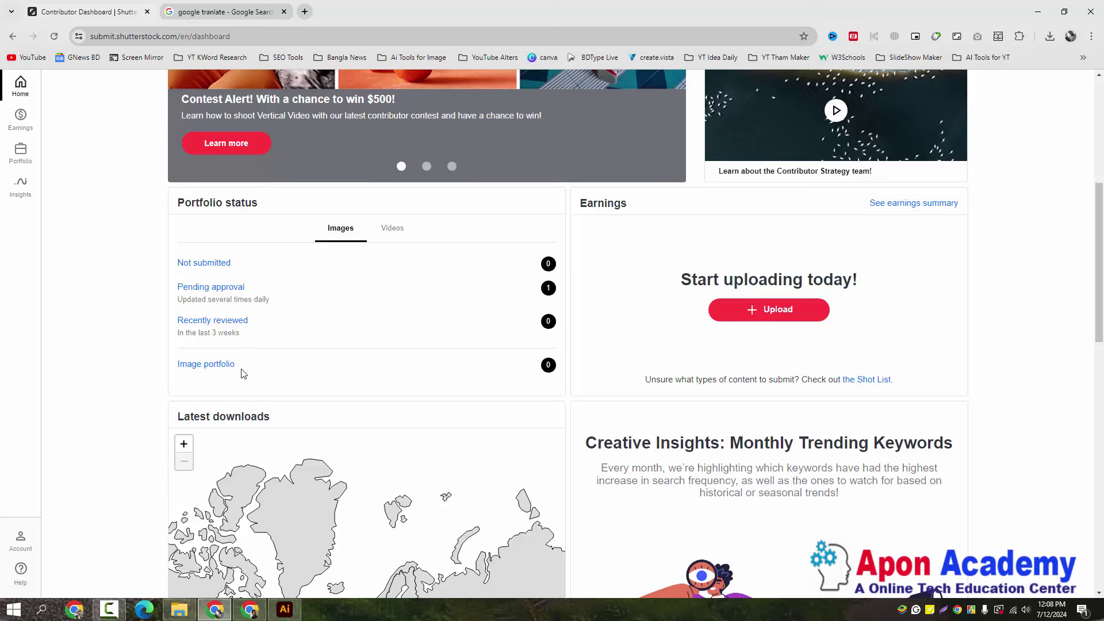
pyautogui.scroll(6, 299, 362)
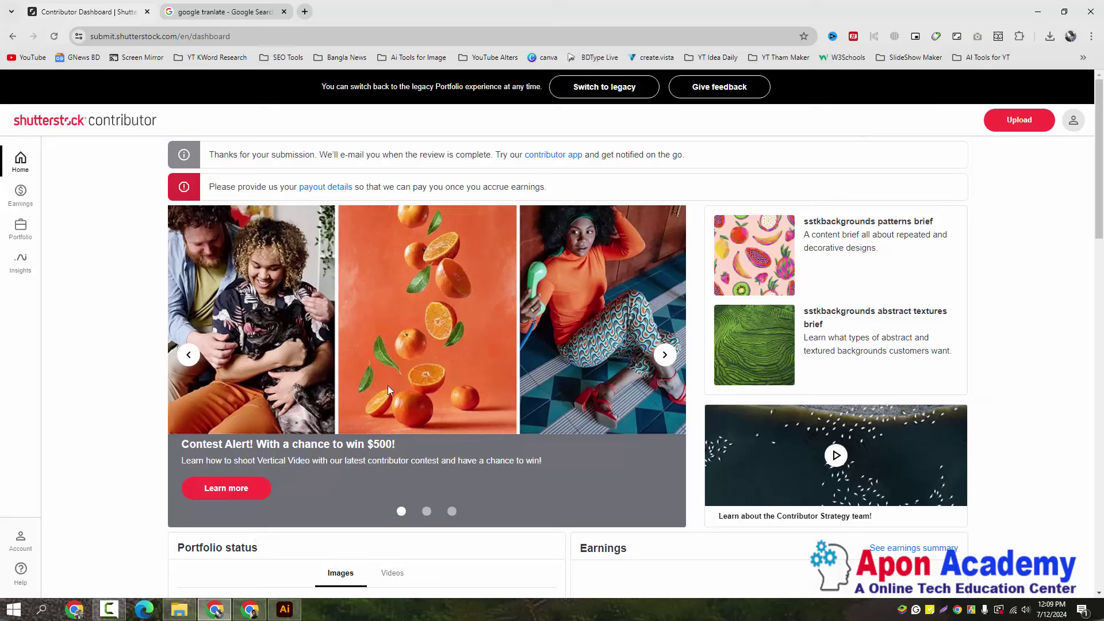
pyautogui.scroll(-2, 479, 402)
pyautogui.scroll(-2, 479, 406)
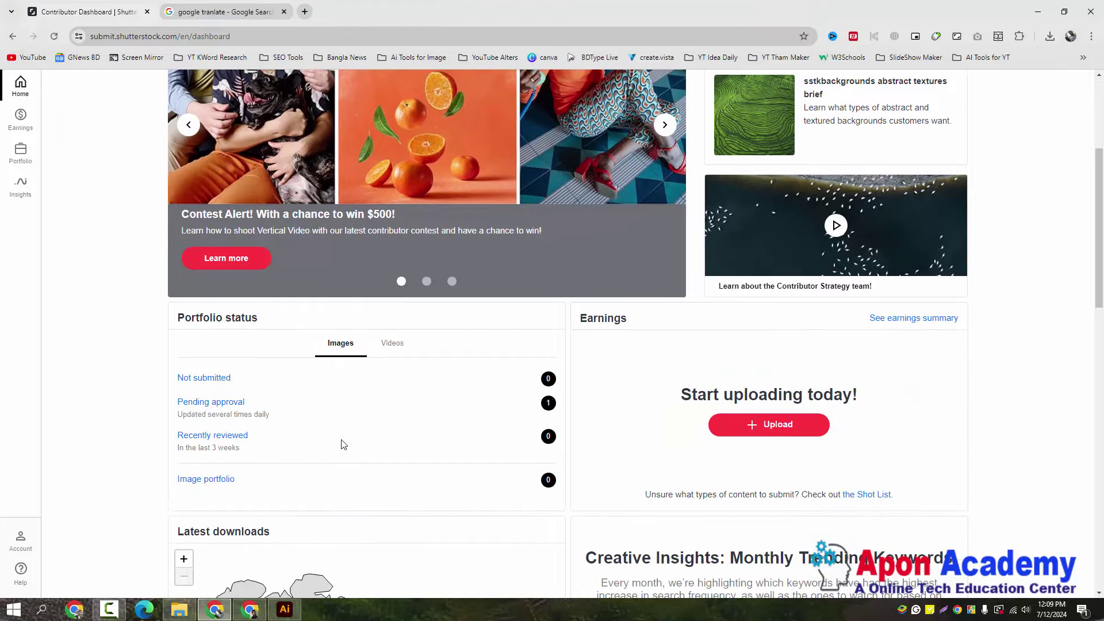
pyautogui.click(219, 406)
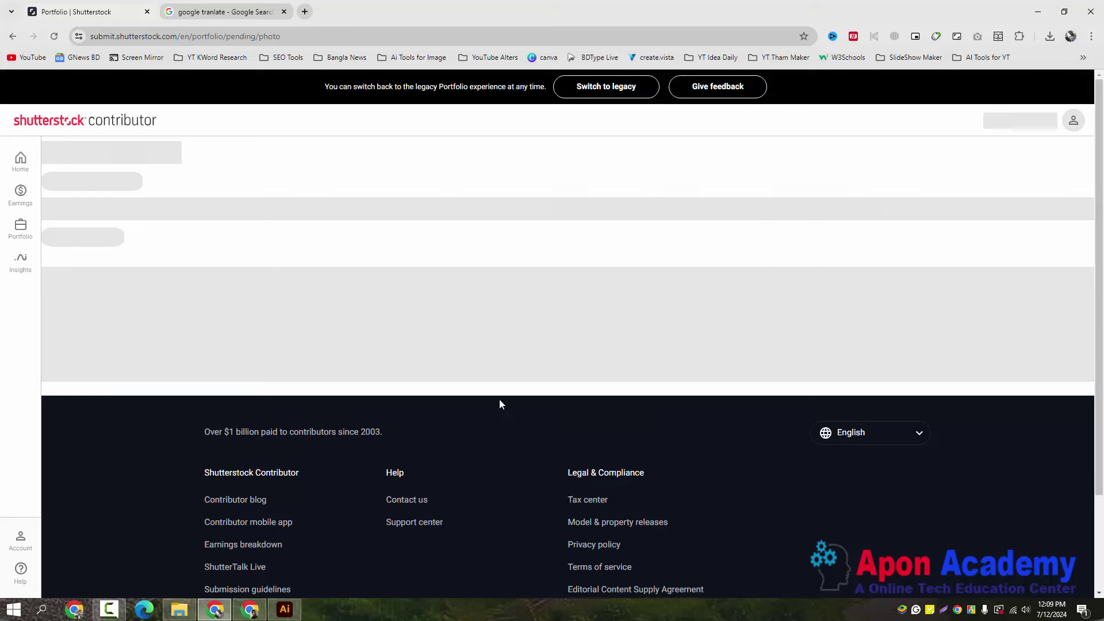